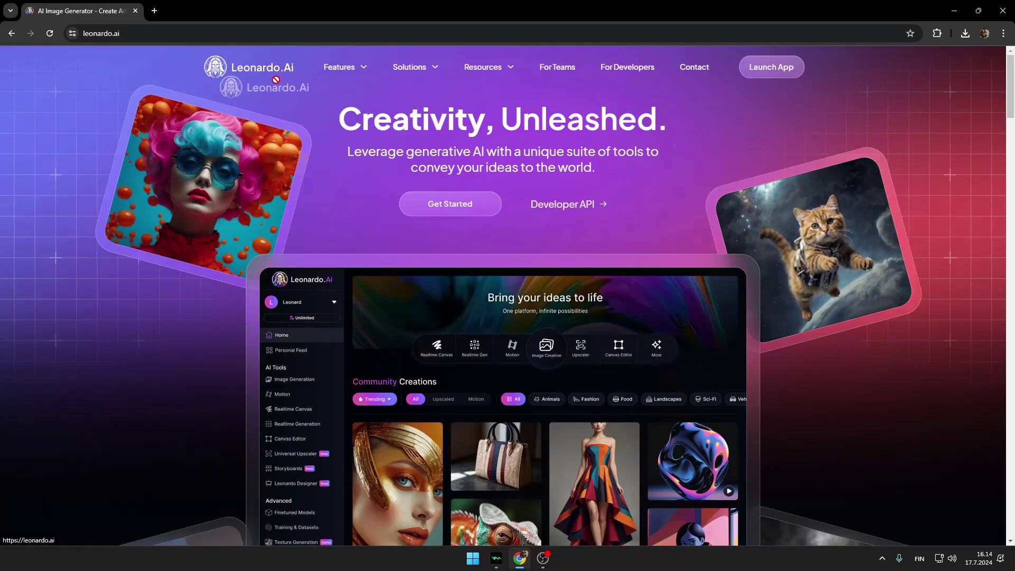
- Launch Leonardo.Ai's Realtime Generation tool, generate an image with the prompt "character with star" and reroll it with a random seed
{"action": "left_click", "coordinate": [448, 205]}
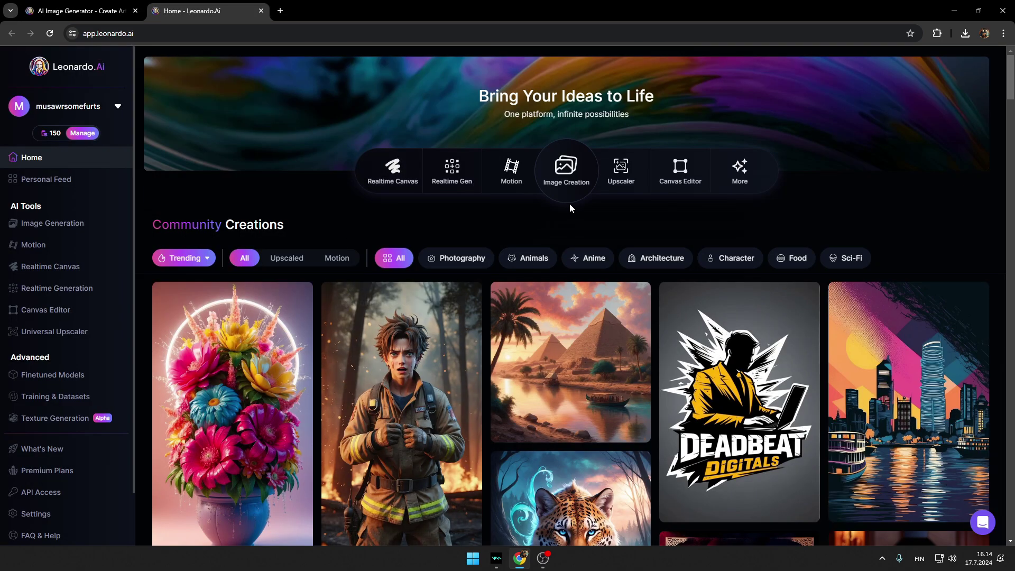
{"action": "left_click", "coordinate": [73, 290]}
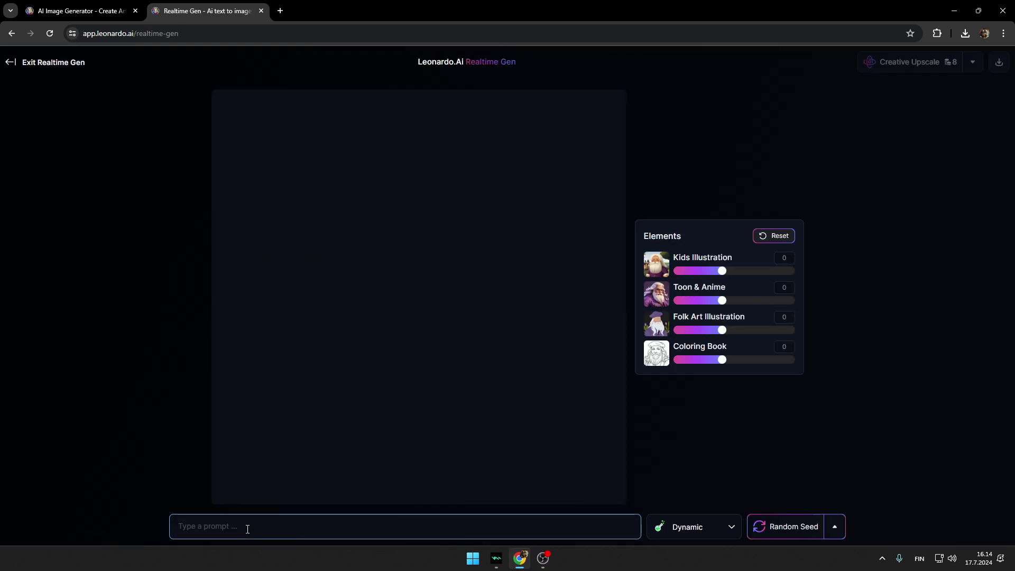
{"action": "type", "text": "character with star"}
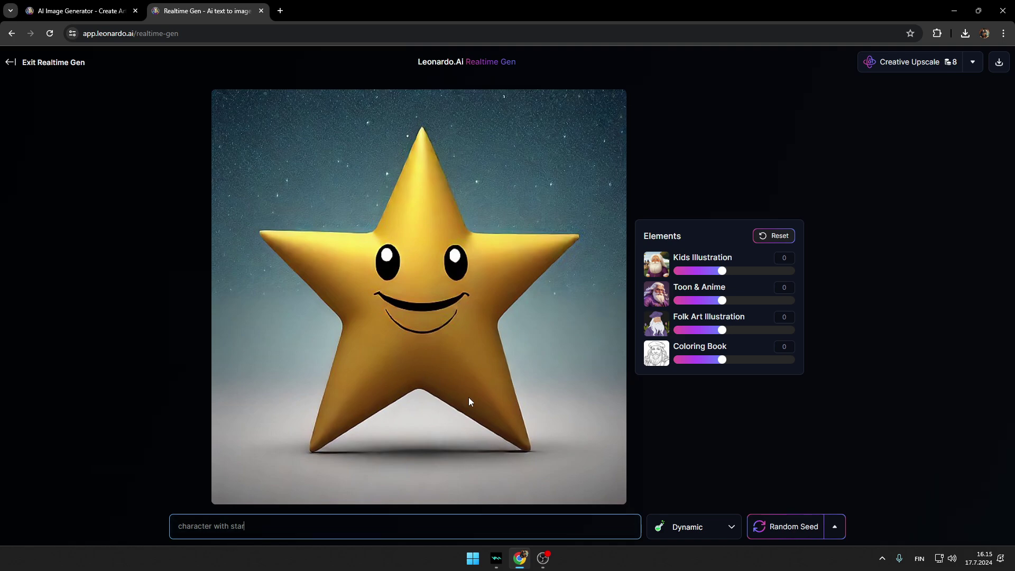
{"action": "left_click", "coordinate": [766, 530]}
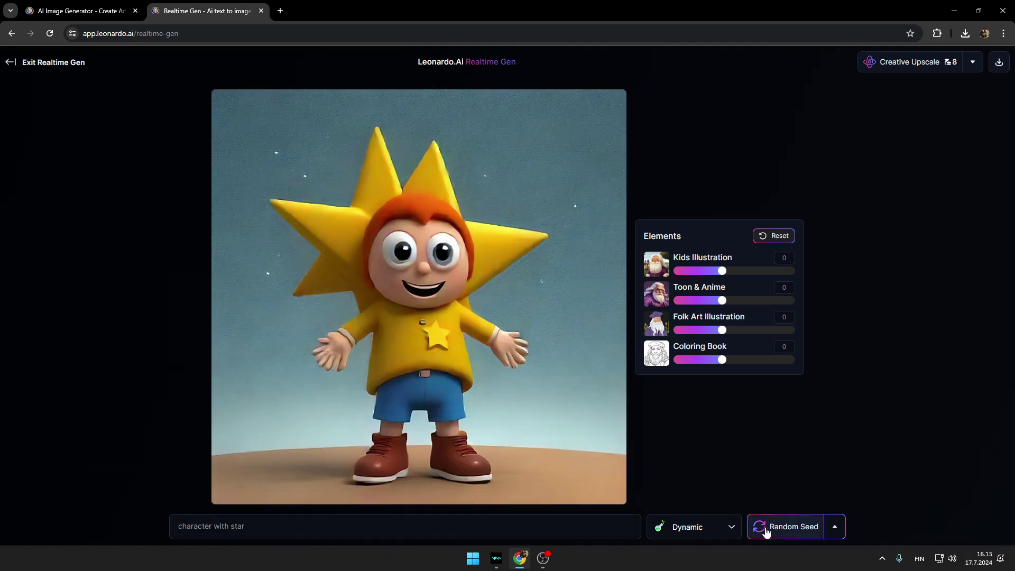
- Try the Photography and Anime styles and a stronger Kids Illustration element on the star character
{"action": "left_click", "coordinate": [687, 527]}
{"action": "left_click", "coordinate": [681, 391]}
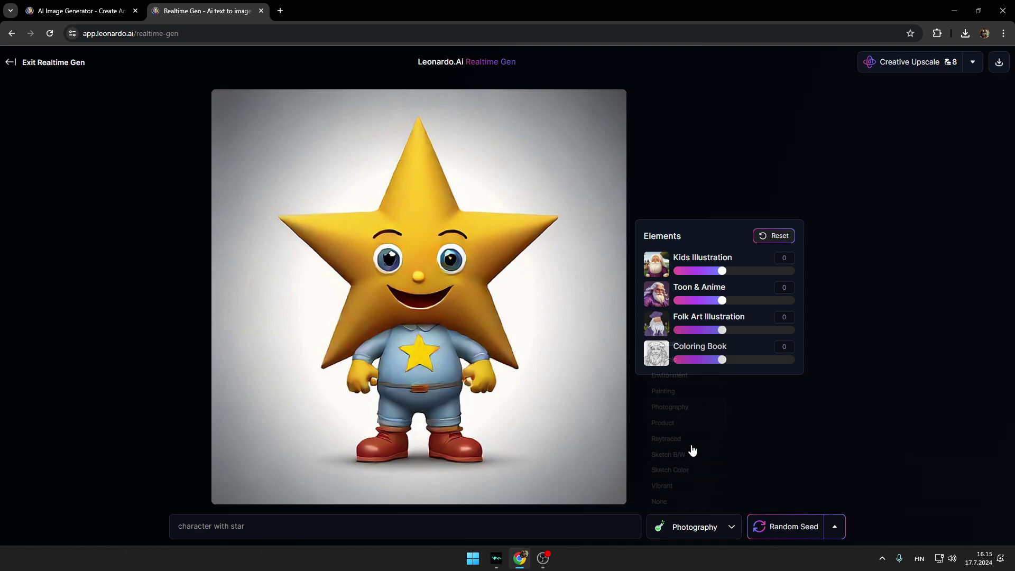
{"action": "left_click", "coordinate": [694, 530]}
{"action": "left_click", "coordinate": [667, 328]}
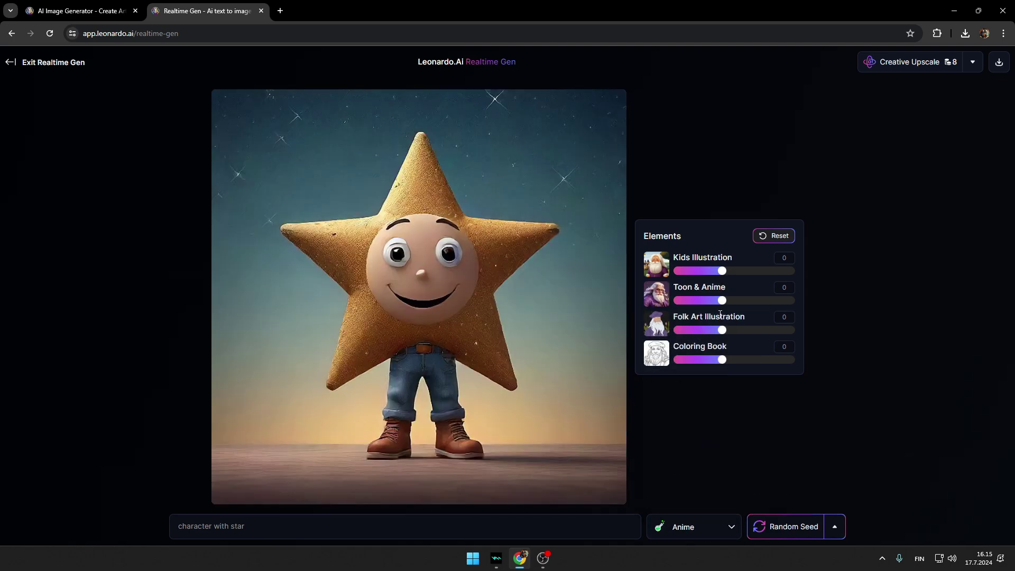
{"action": "left_click_drag", "start_coordinate": [722, 271], "coordinate": [741, 272]}
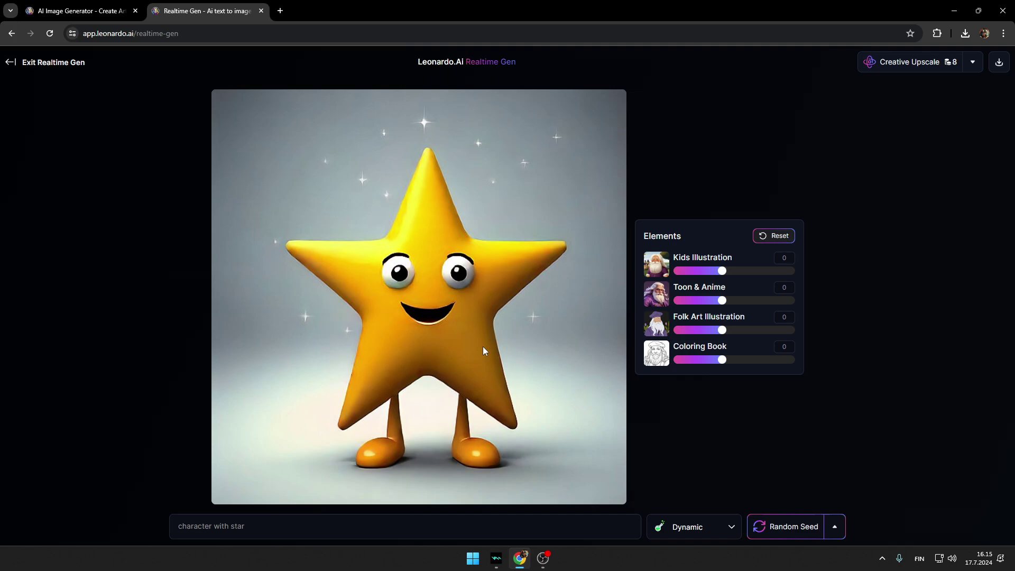
{"action": "left_click_drag", "start_coordinate": [483, 346], "coordinate": [406, 296]}
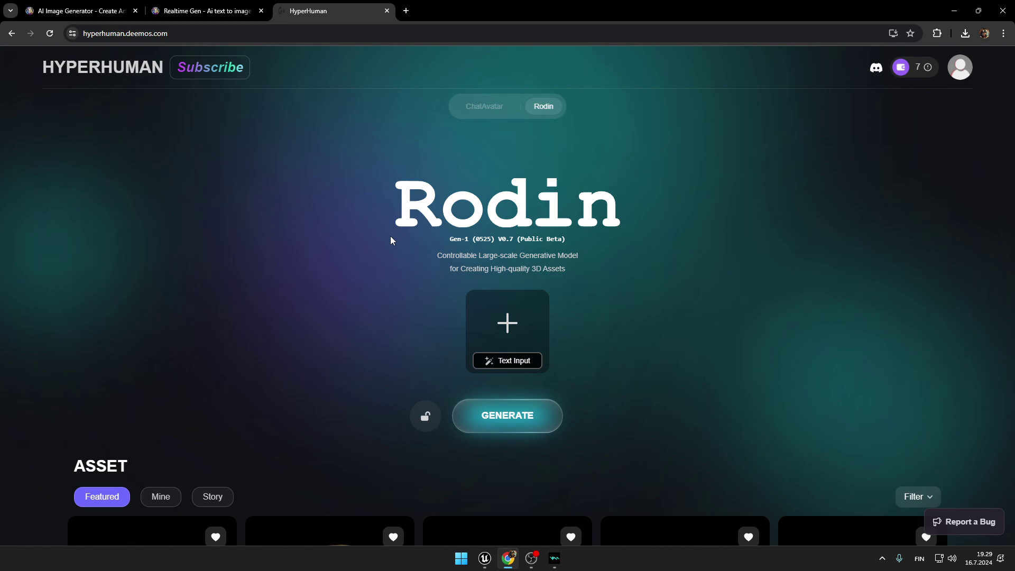
- Upload the star character image to HyperHuman Rodin and start generating a 3D model from it
{"action": "scroll", "coordinate": [401, 216], "scroll_direction": "down", "scroll_amount": 5}
{"action": "scroll", "coordinate": [401, 216], "scroll_direction": "down", "scroll_amount": 10}
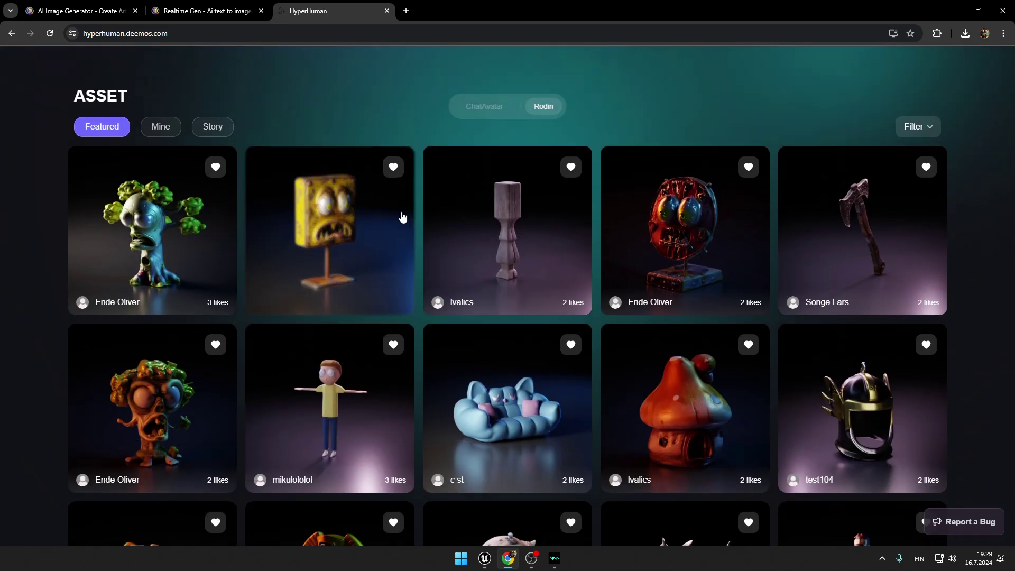
{"action": "scroll", "coordinate": [401, 216], "scroll_direction": "down", "scroll_amount": 5}
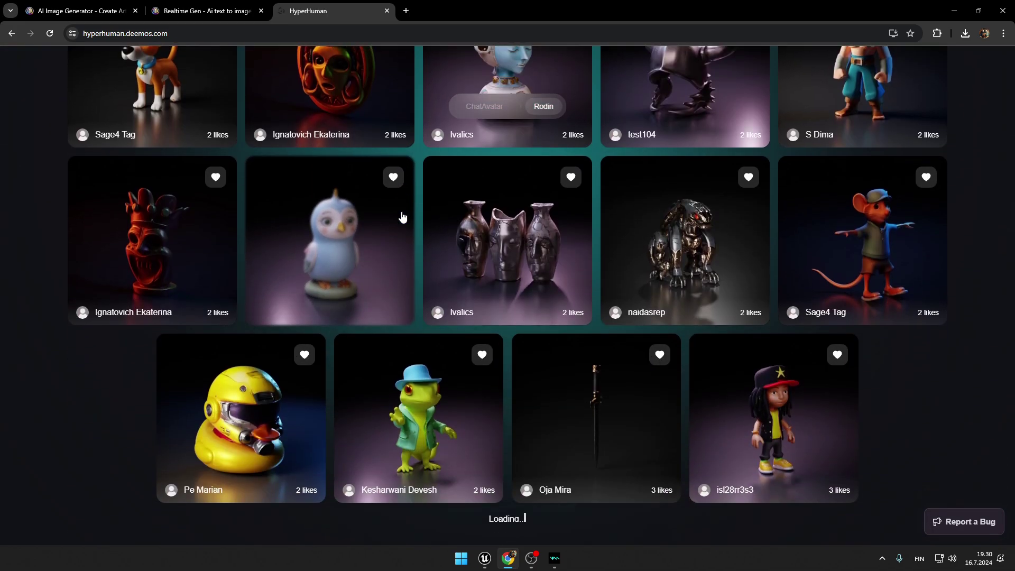
{"action": "scroll", "coordinate": [401, 217], "scroll_direction": "down", "scroll_amount": 8}
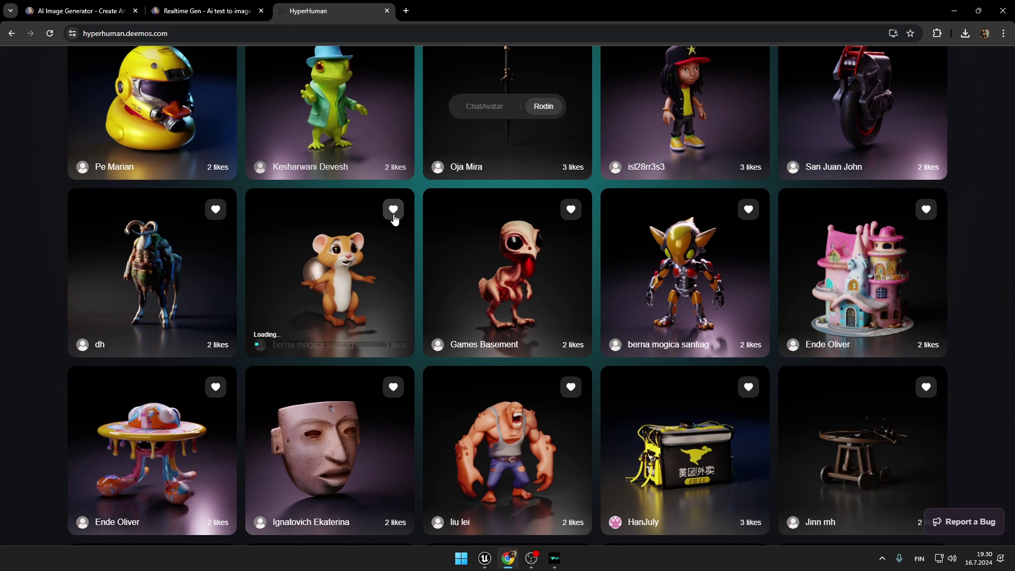
{"action": "scroll", "coordinate": [358, 288], "scroll_direction": "down", "scroll_amount": 3}
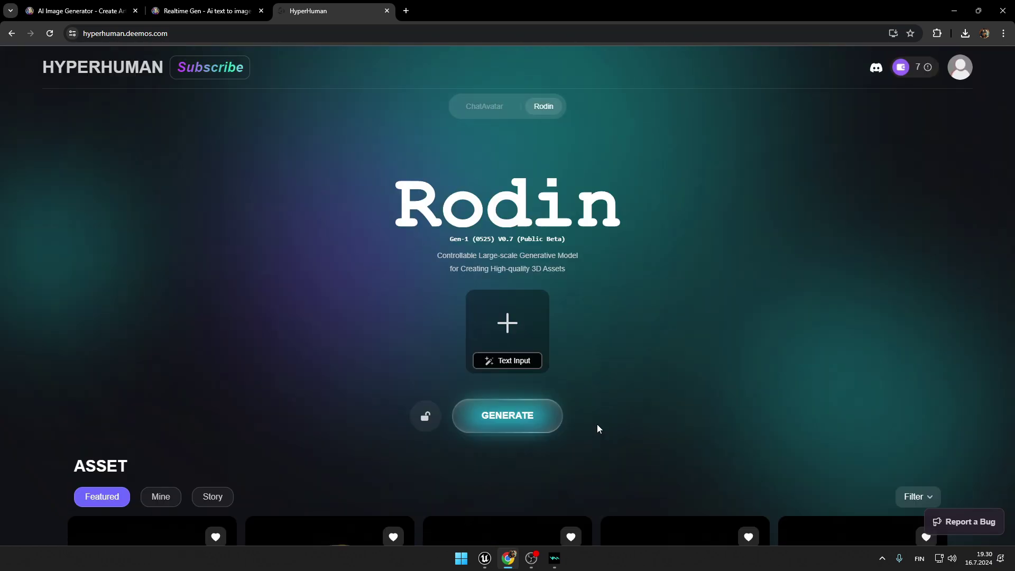
{"action": "left_click", "coordinate": [522, 316]}
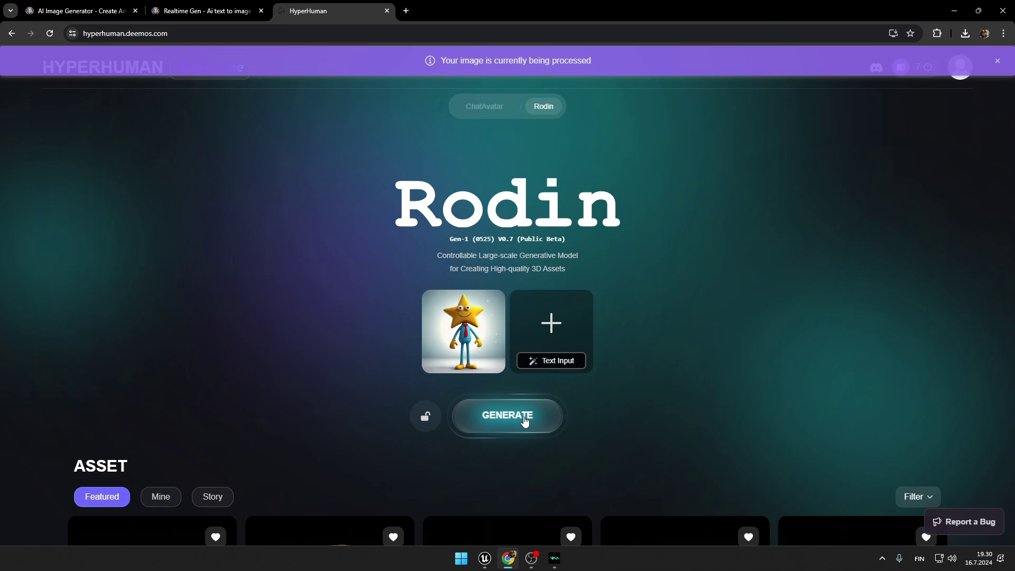
{"action": "left_click", "coordinate": [504, 416]}
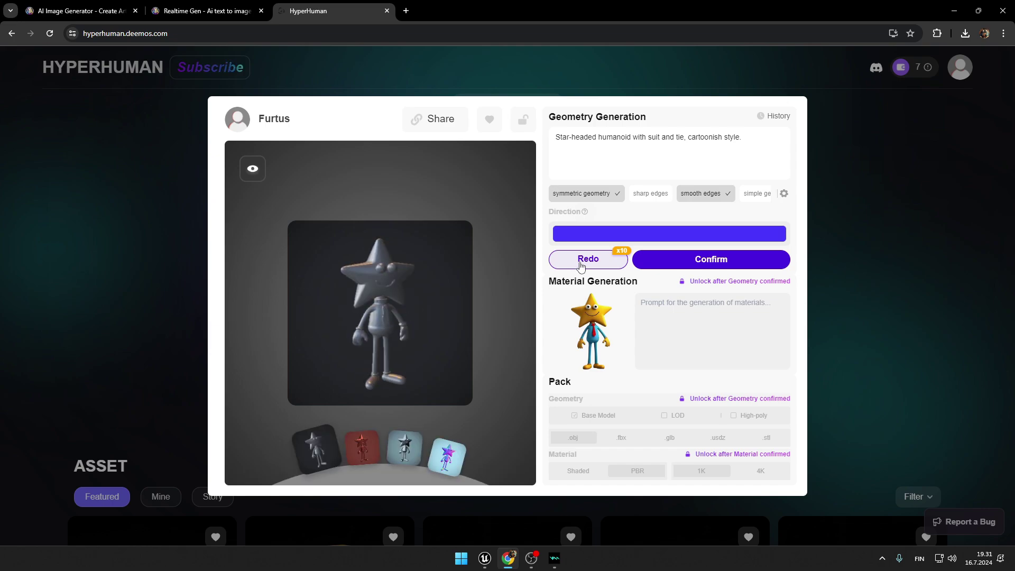
- Confirm the generated star character geometry and generate its material from the reference image
{"action": "left_click", "coordinate": [711, 259]}
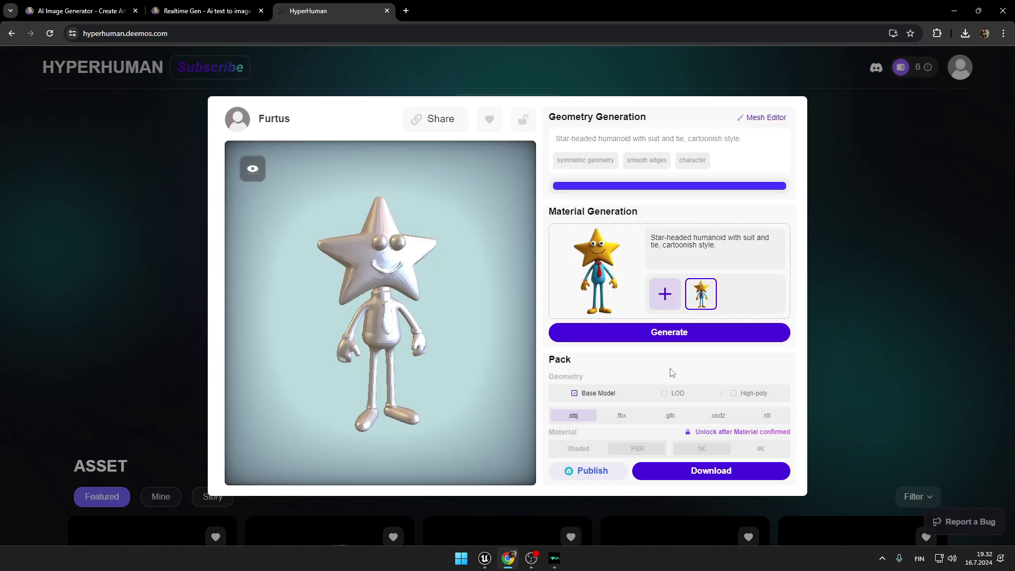
{"action": "left_click", "coordinate": [670, 332]}
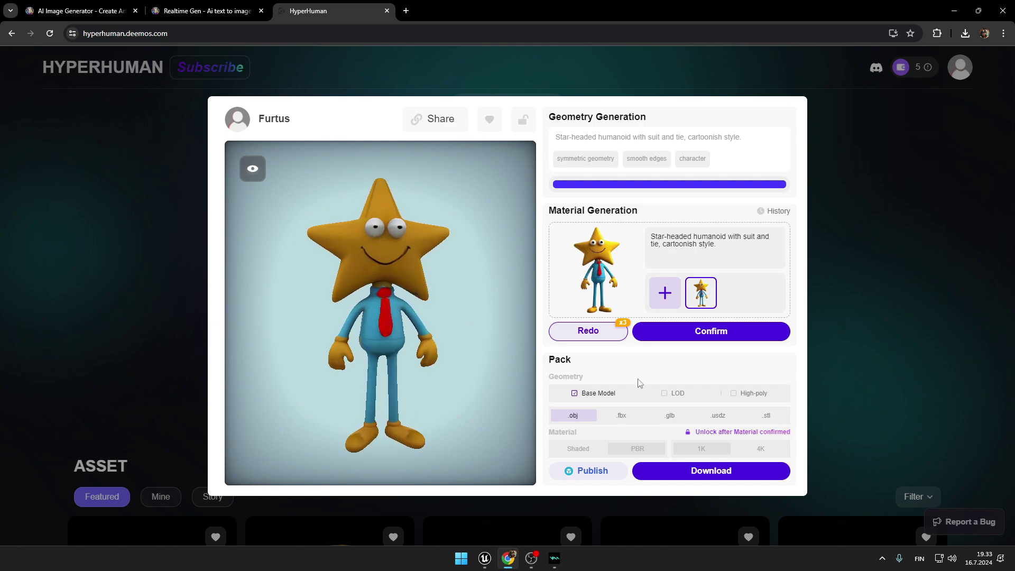
{"action": "mouse_move", "coordinate": [588, 320]}
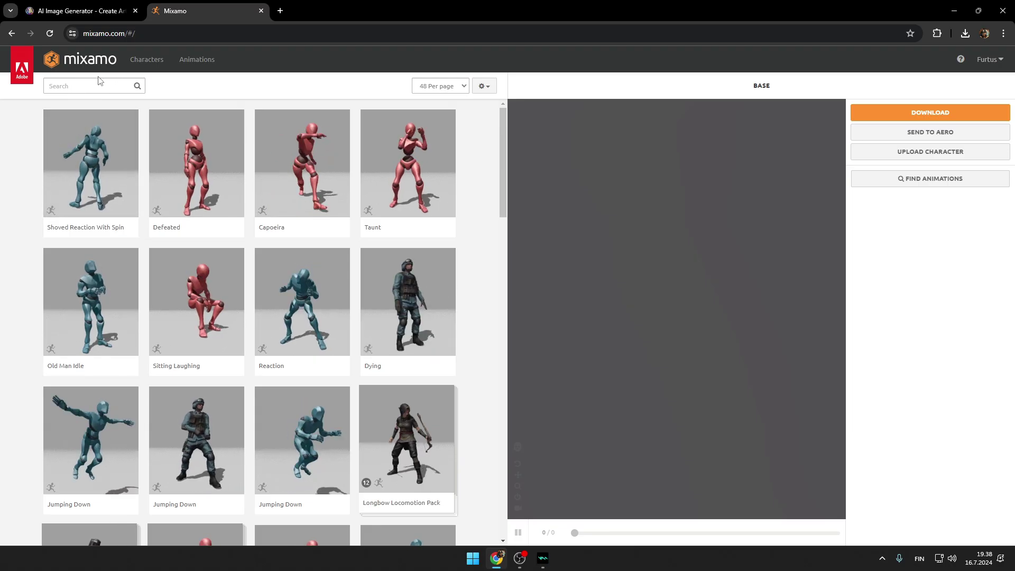
- Upload the star character model to Mixamo's Auto-Rigger and accept its front-facing orientation
{"action": "left_click", "coordinate": [936, 156]}
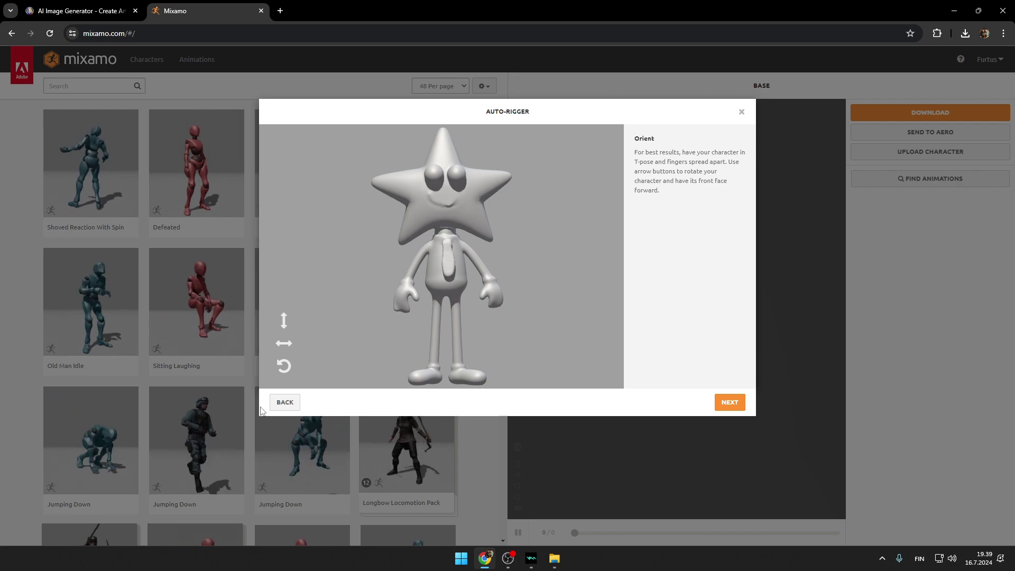
{"action": "left_click", "coordinate": [729, 402]}
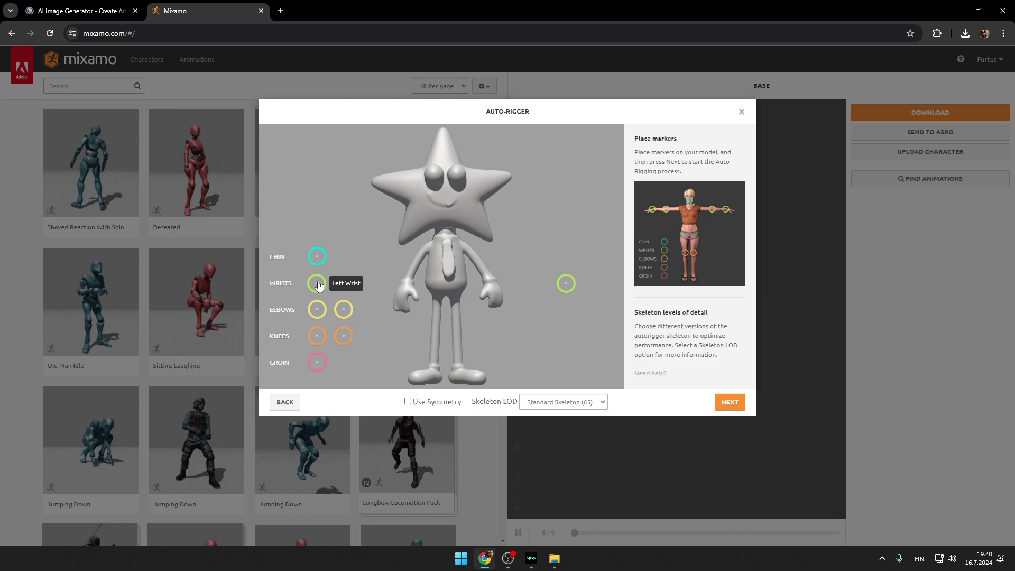
- Place the wrist, chin, elbow, knee and groin markers on the star character and complete the auto-rigging
{"action": "left_click_drag", "start_coordinate": [318, 284], "coordinate": [407, 285]}
{"action": "left_click_drag", "start_coordinate": [573, 289], "coordinate": [494, 285]}
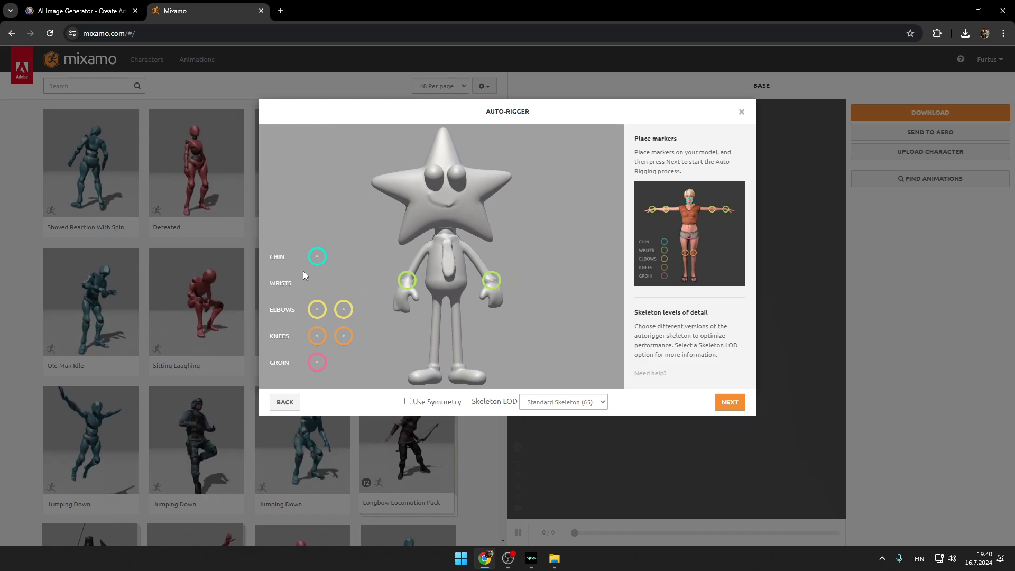
{"action": "mouse_move", "coordinate": [317, 257]}
{"action": "left_mouse_down"}
{"action": "mouse_move", "coordinate": [447, 225]}
{"action": "mouse_move", "coordinate": [448, 210]}
{"action": "left_mouse_up"}
{"action": "mouse_move", "coordinate": [318, 311]}
{"action": "left_mouse_down"}
{"action": "mouse_move", "coordinate": [417, 259]}
{"action": "mouse_move", "coordinate": [476, 270]}
{"action": "mouse_move", "coordinate": [476, 259]}
{"action": "left_mouse_up"}
{"action": "left_click_drag", "start_coordinate": [317, 336], "coordinate": [459, 338]}
{"action": "left_click_drag", "start_coordinate": [317, 362], "coordinate": [446, 293]}
{"action": "left_click", "coordinate": [729, 403]}
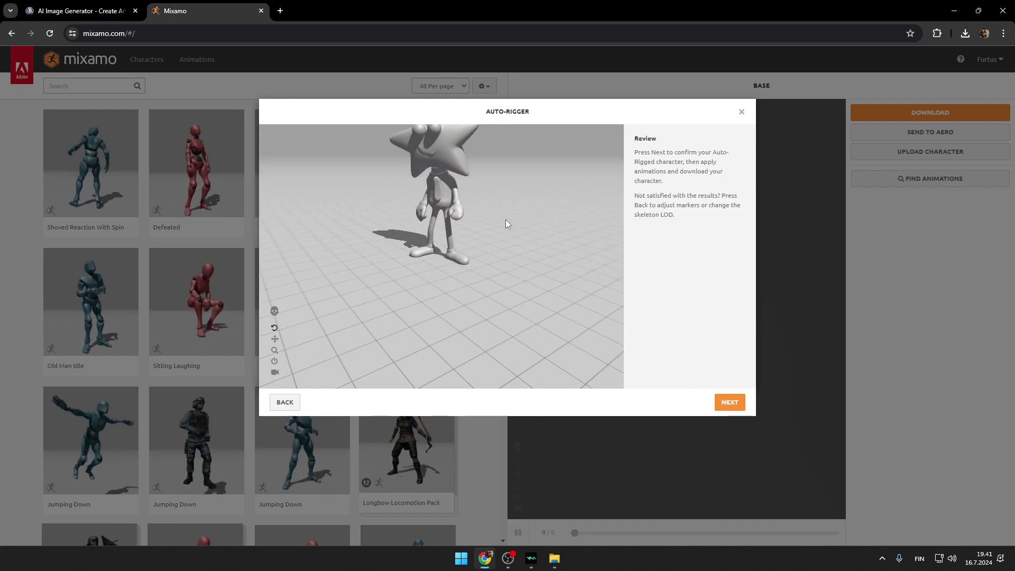
{"action": "left_click", "coordinate": [729, 402]}
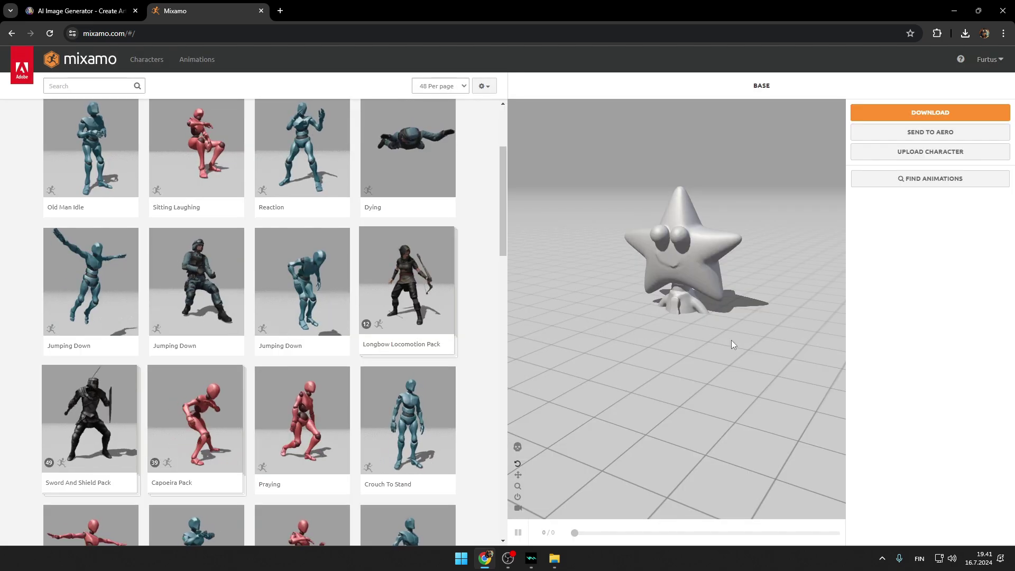
- Apply the Goalkeeper Catch animation to the rigged star character and start its download
{"action": "scroll", "coordinate": [325, 329], "scroll_direction": "down", "scroll_amount": 4}
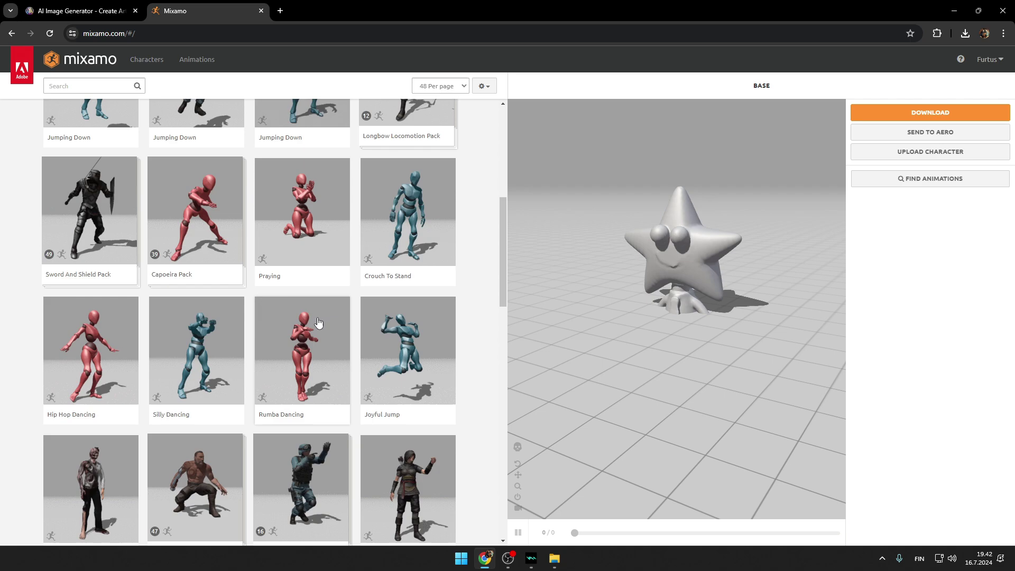
{"action": "left_click", "coordinate": [329, 315]}
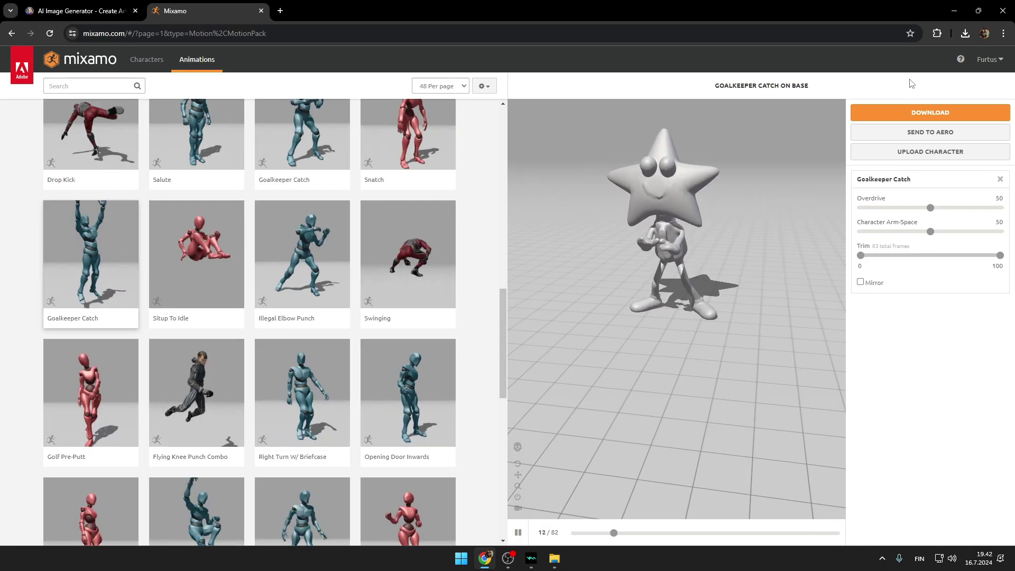
{"action": "left_click", "coordinate": [924, 112]}
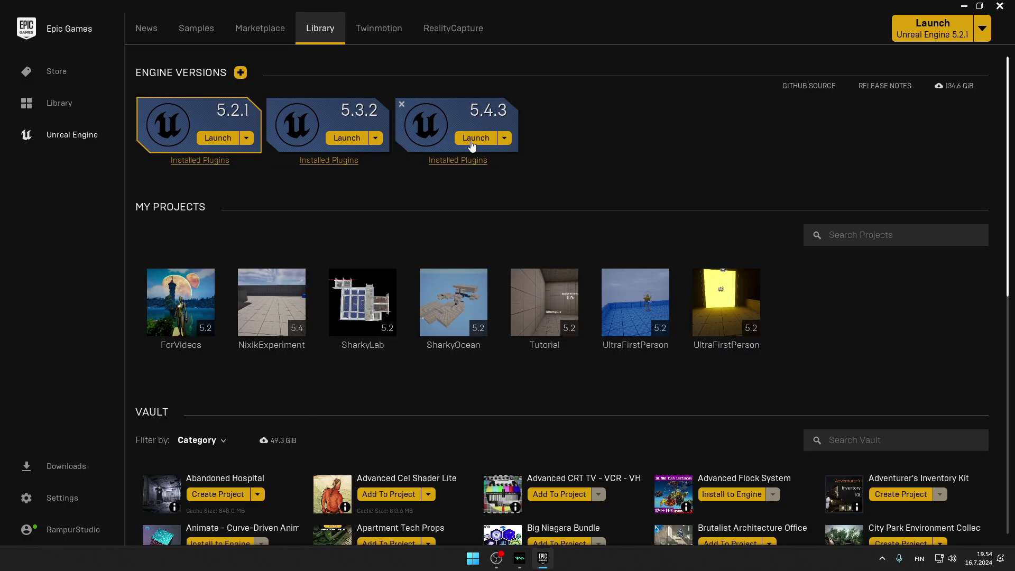
- Launch Unreal Engine 5.4.3 and create a Third Person game project named "Ws"
{"action": "left_click", "coordinate": [471, 142]}
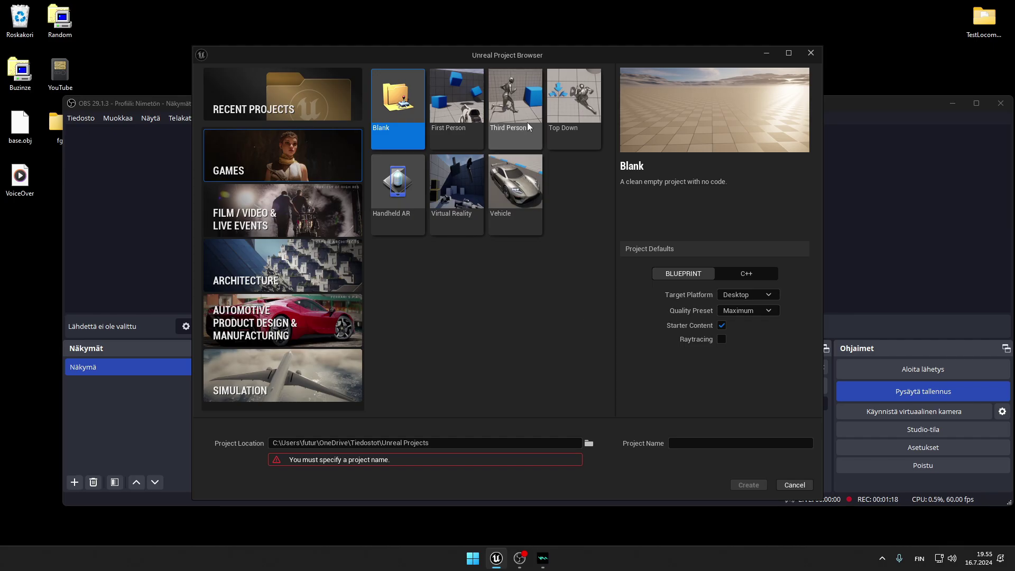
{"action": "left_click", "coordinate": [527, 126]}
{"action": "left_click", "coordinate": [705, 444]}
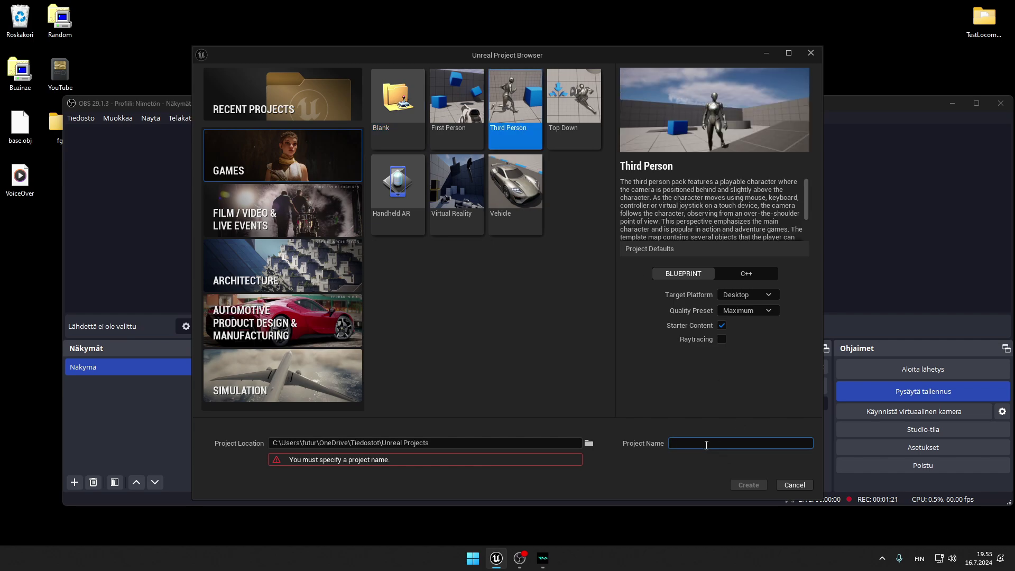
{"action": "type", "text": "Ws"}
{"action": "left_click", "coordinate": [749, 485]}
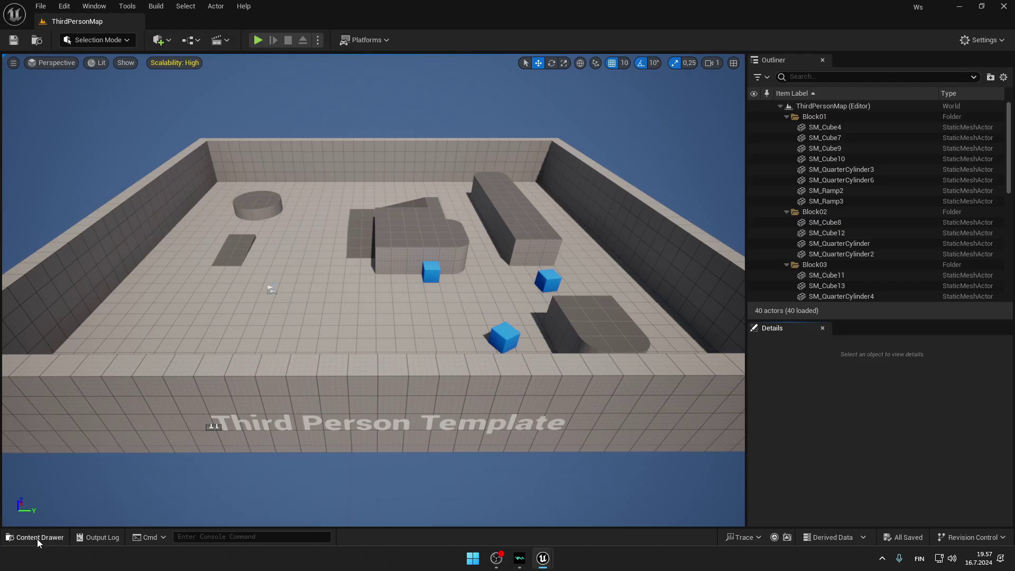
- Import the Goalkeeper_Catch FBX into the project's Content folder as a skeletal mesh
{"action": "left_click", "coordinate": [37, 537]}
{"action": "right_click", "coordinate": [410, 398]}
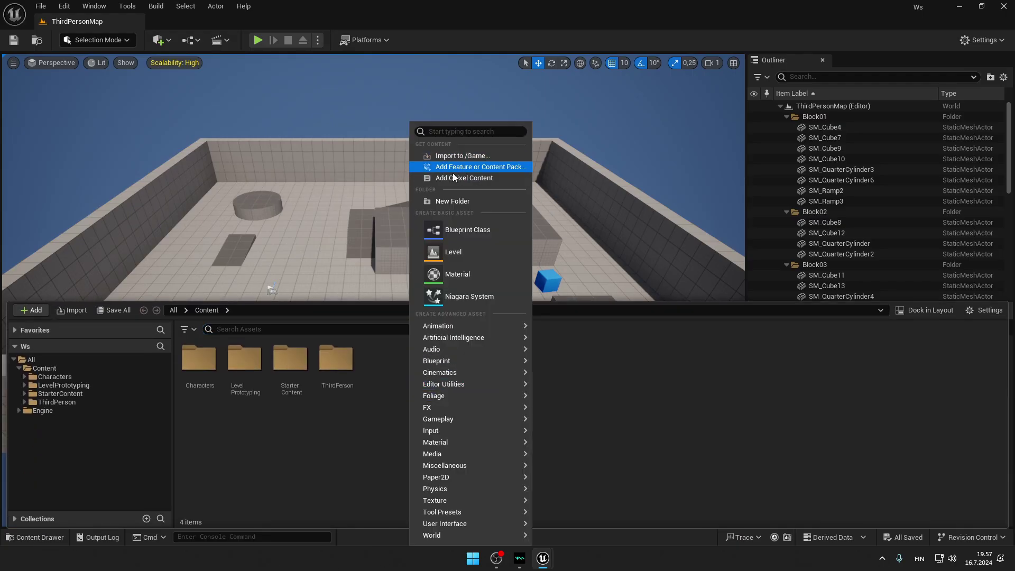
{"action": "left_click", "coordinate": [474, 155]}
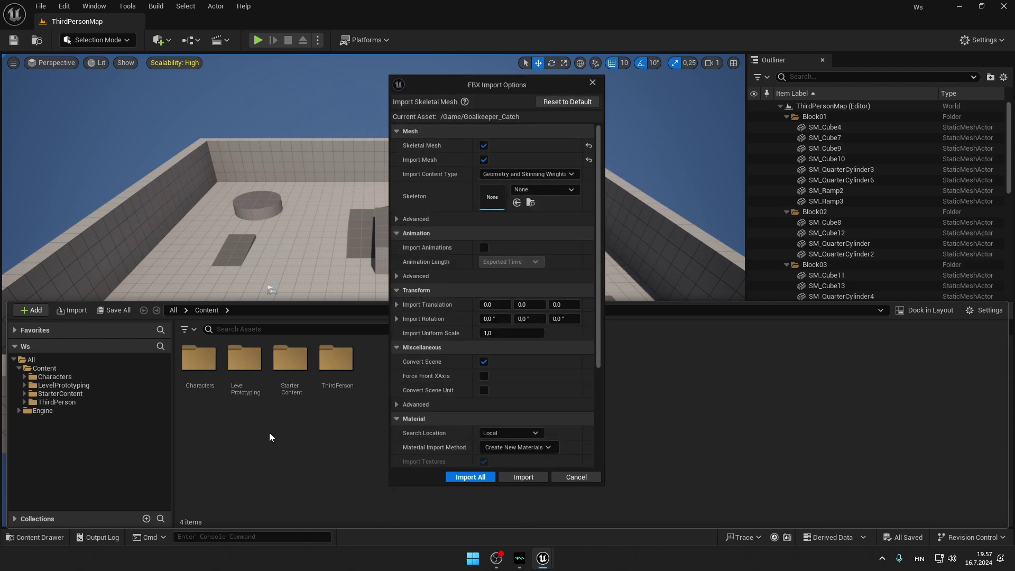
{"action": "left_click", "coordinate": [519, 476]}
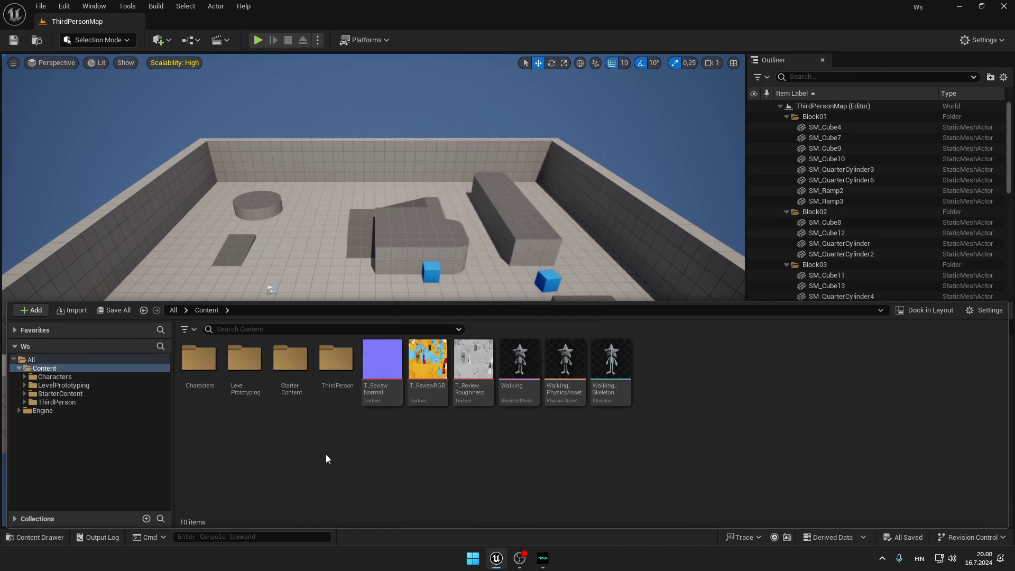
- Open the BP_ThirdPersonCharacter blueprint from the ThirdPerson folder
{"action": "left_click", "coordinate": [337, 370]}
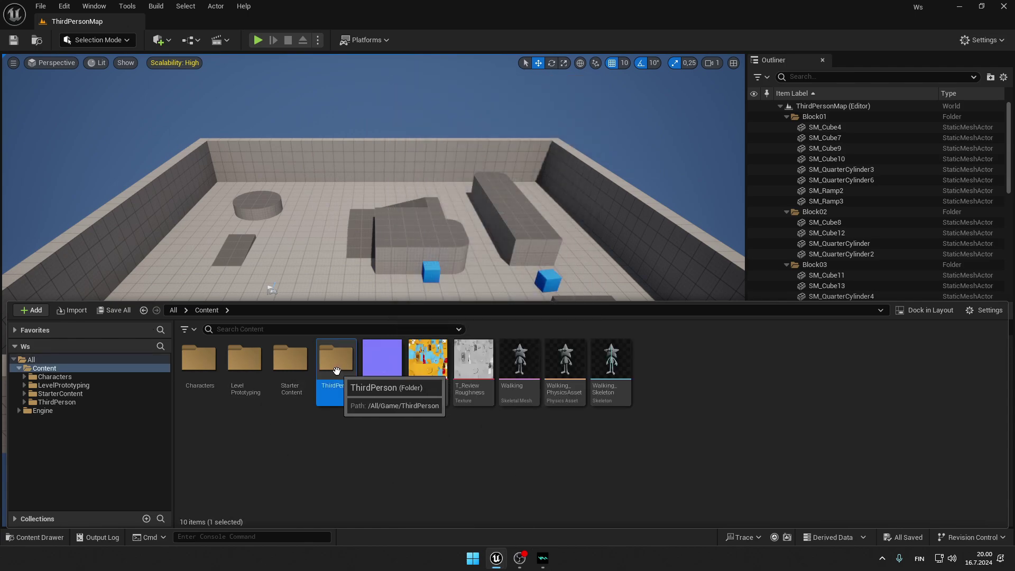
{"action": "double_click", "coordinate": [336, 369]}
{"action": "double_click", "coordinate": [199, 359]}
{"action": "double_click", "coordinate": [199, 362]}
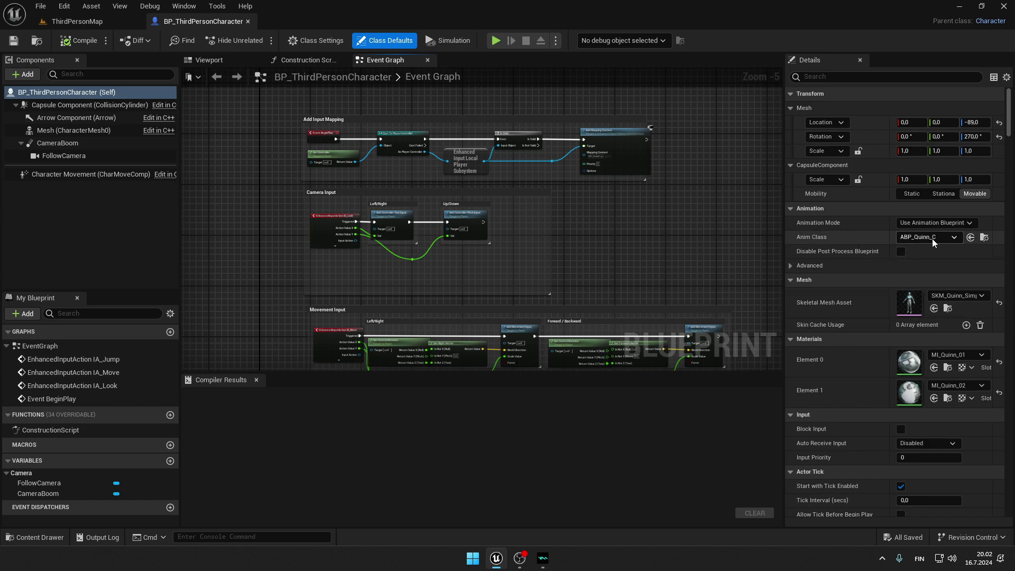
- Start retargeting the ABP_Manny animation blueprint and choose Walking as the target skeletal mesh
{"action": "left_click", "coordinate": [984, 237]}
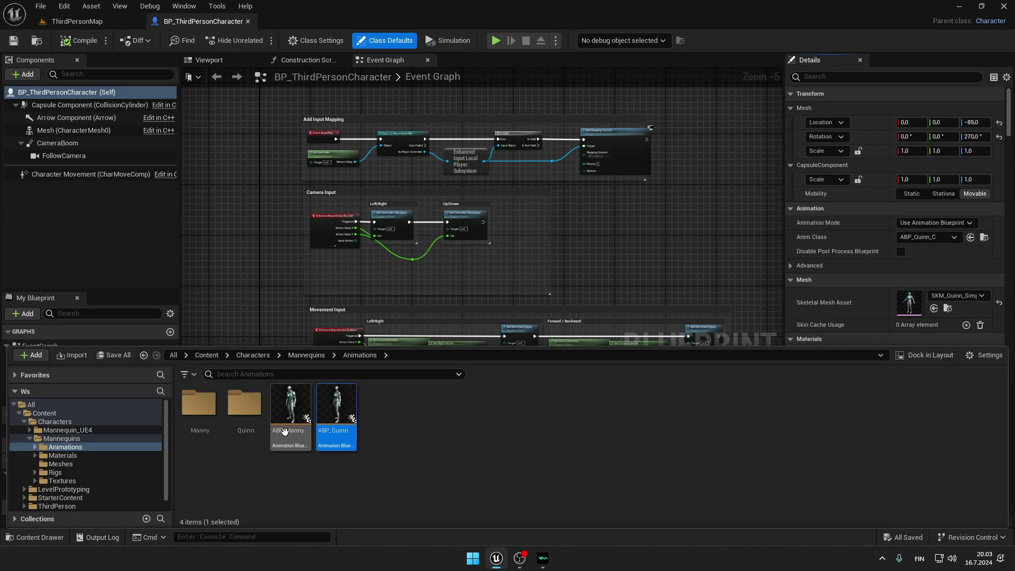
{"action": "right_click", "coordinate": [284, 431]}
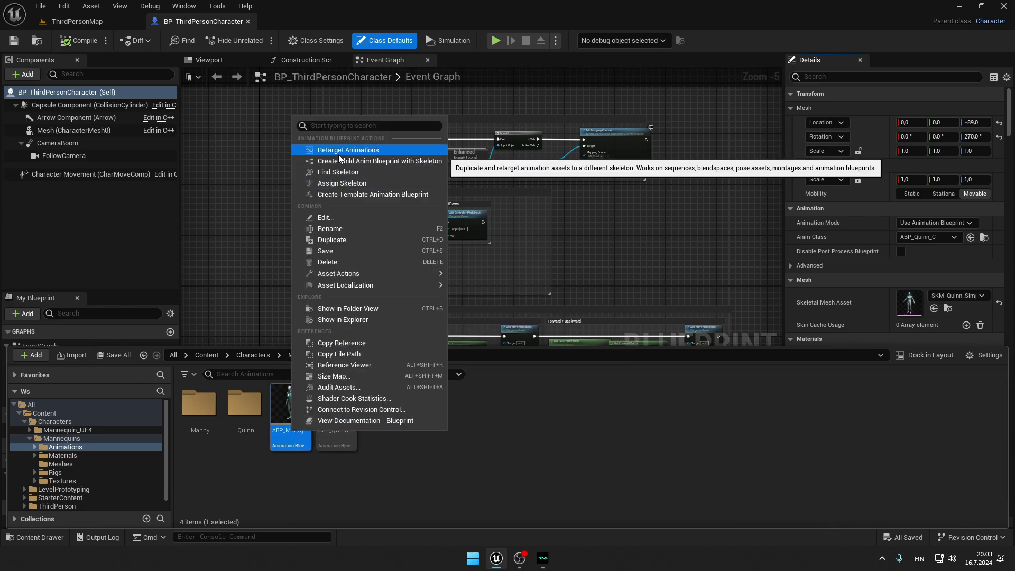
{"action": "left_click", "coordinate": [363, 150]}
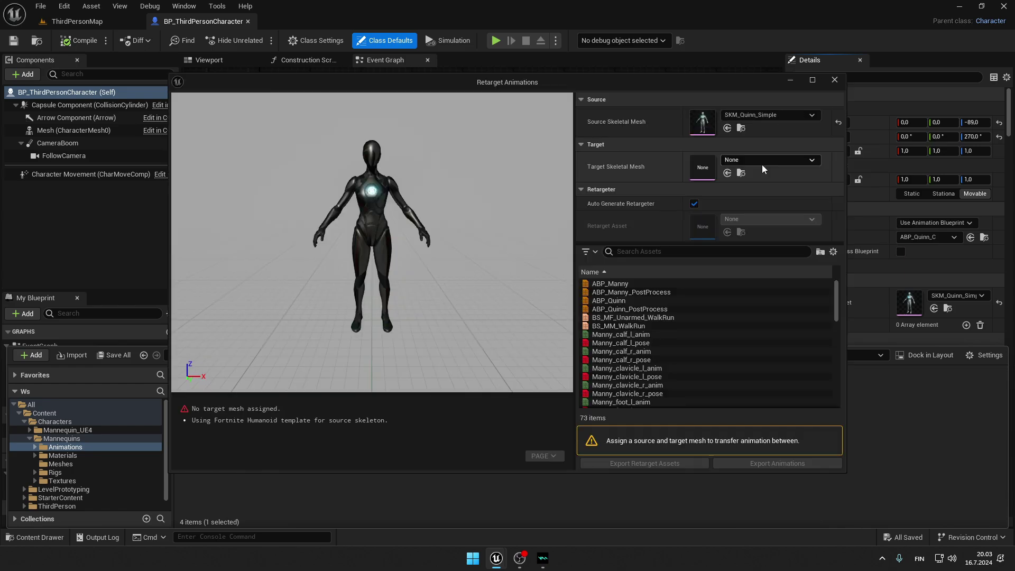
{"action": "left_click", "coordinate": [762, 161]}
{"action": "scroll", "coordinate": [774, 328], "scroll_direction": "down", "scroll_amount": 1}
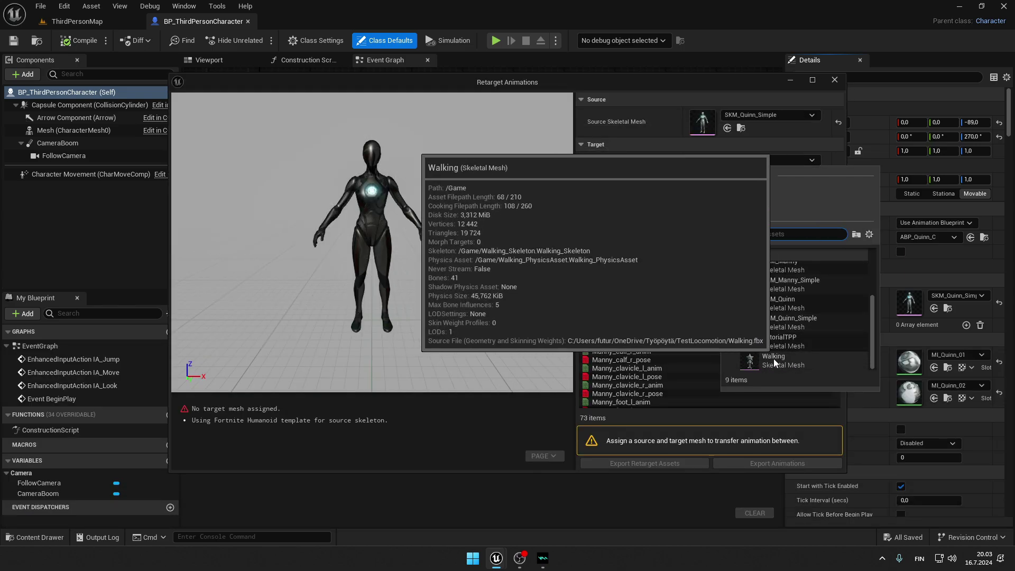
{"action": "left_click", "coordinate": [774, 362]}
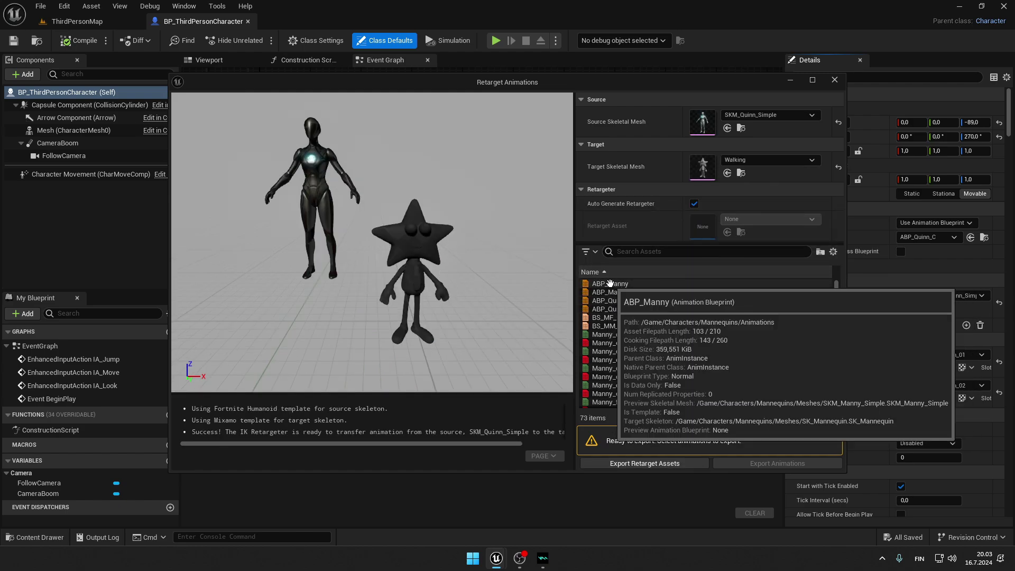
- Export the retargeted ABP_Manny to the Content folder with the prefix "Nixik", including referenced assets
{"action": "left_click", "coordinate": [609, 283]}
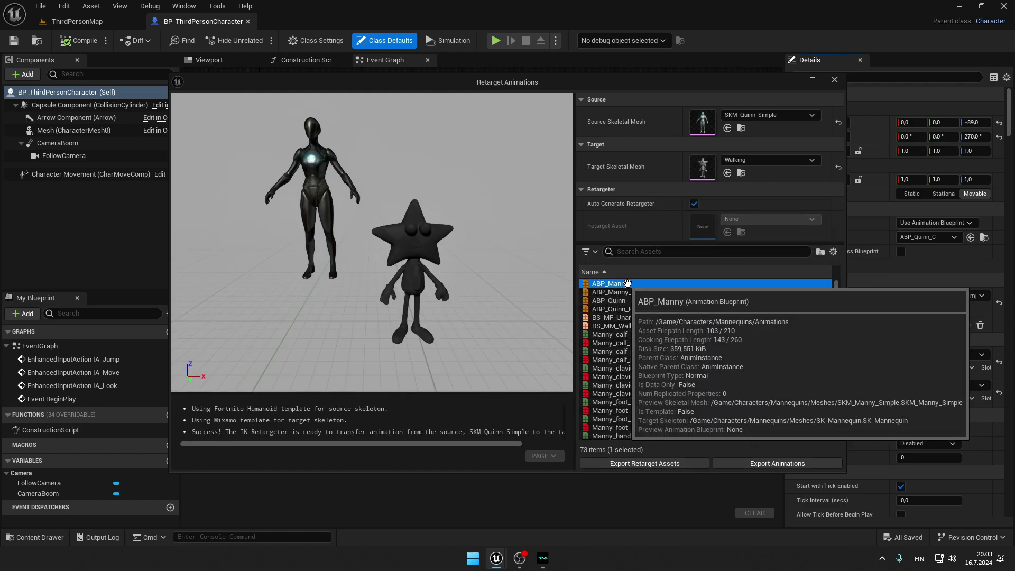
{"action": "left_click", "coordinate": [783, 464]}
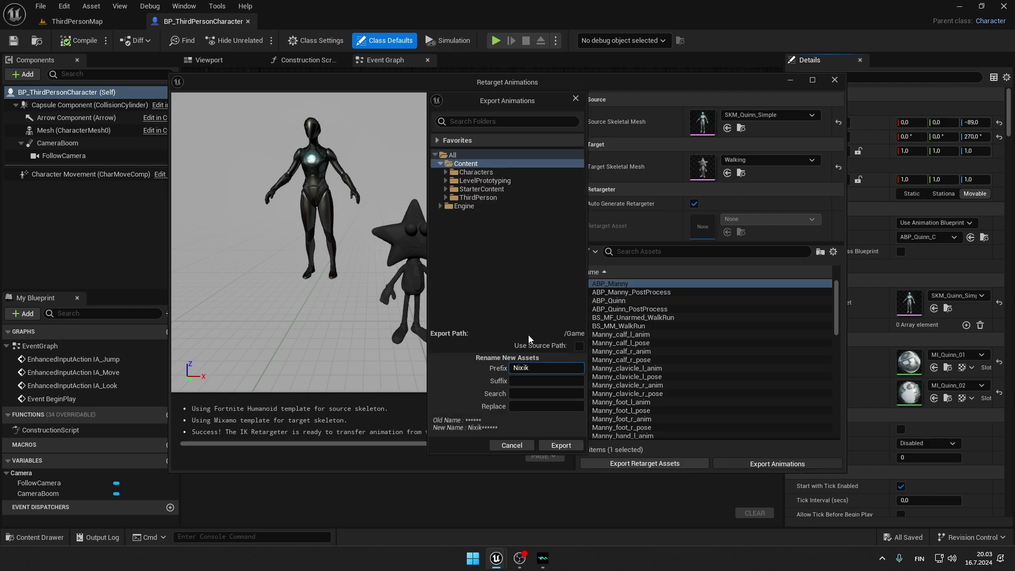
{"action": "left_click", "coordinate": [554, 445]}
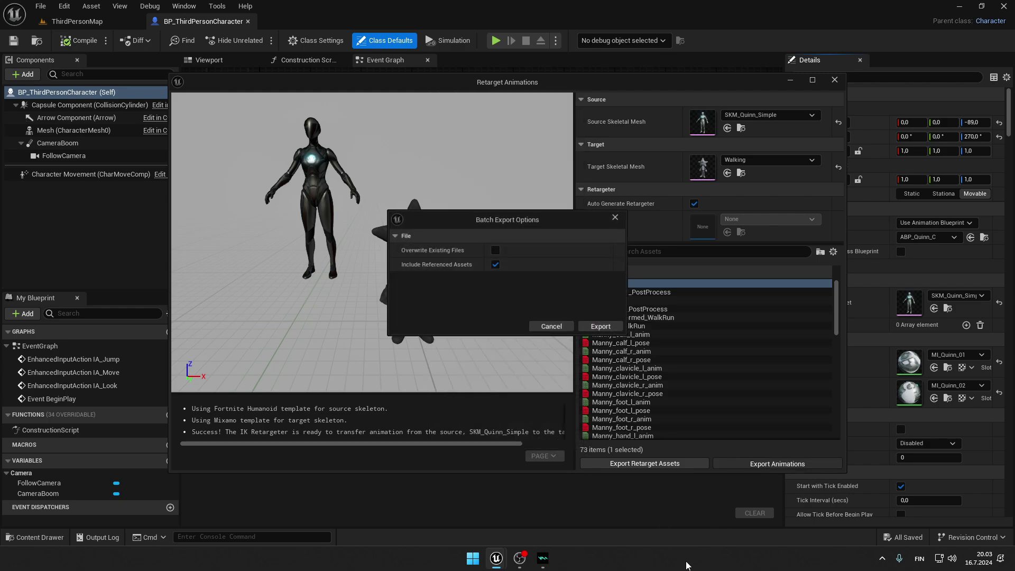
{"action": "left_click", "coordinate": [600, 326]}
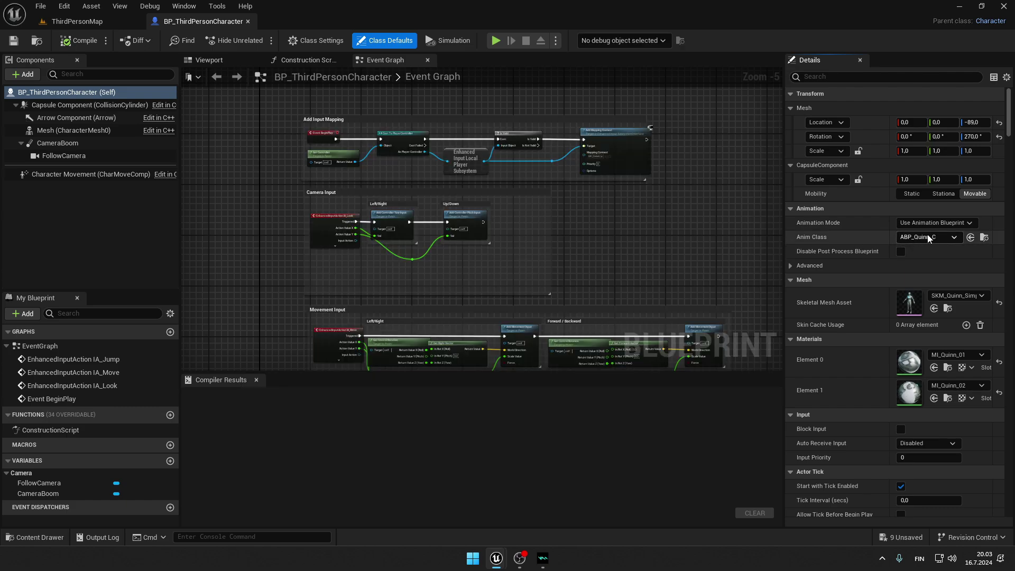
- Set the character blueprint's Anim Class to NixikABP_Manny
{"action": "left_click", "coordinate": [929, 237]}
{"action": "type", "text": "nixik"}
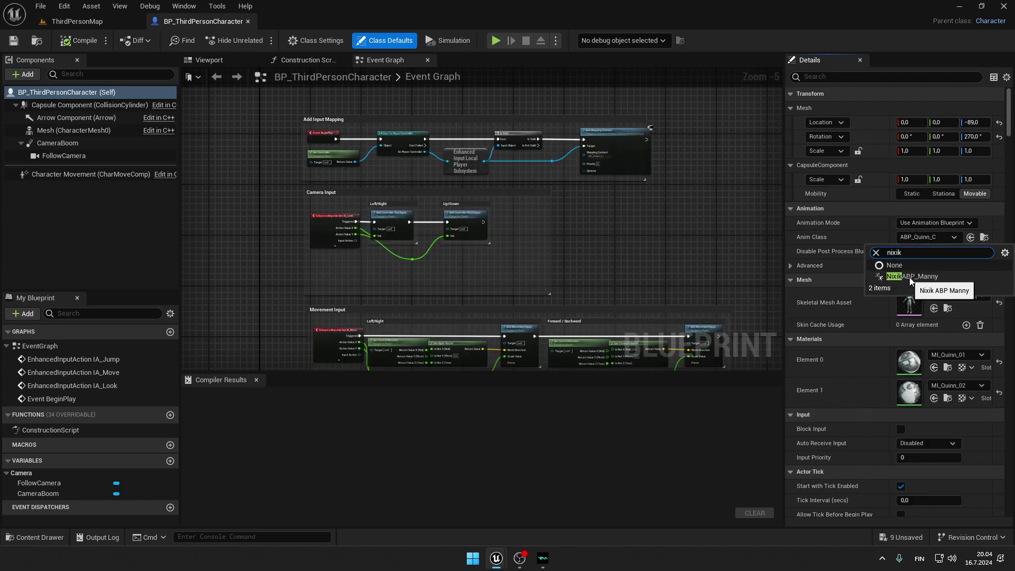
{"action": "left_click", "coordinate": [909, 277]}
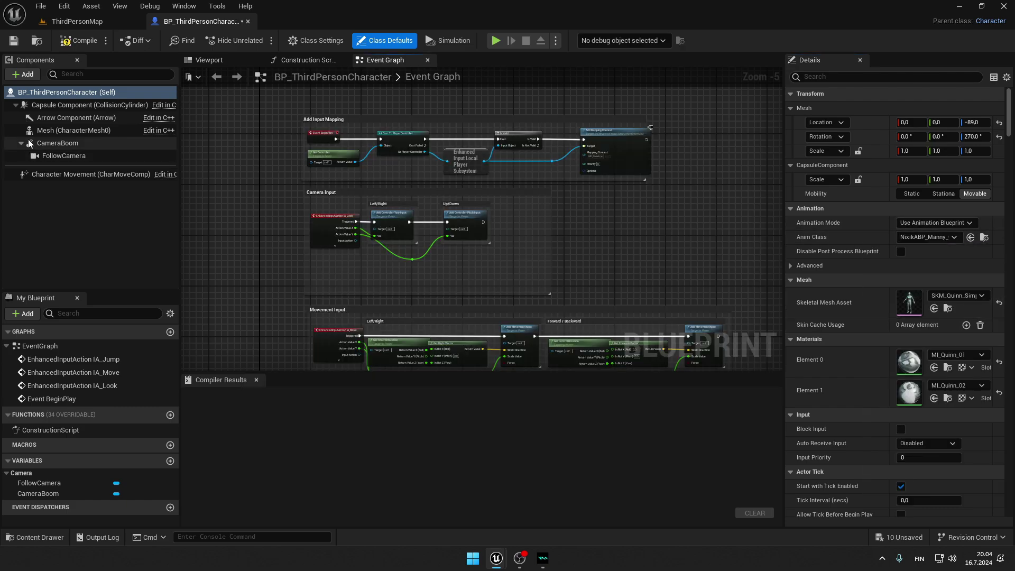
- Assign Walking as the skeletal mesh asset of the character's Mesh component
{"action": "left_click", "coordinate": [74, 130]}
{"action": "left_click", "coordinate": [959, 352]}
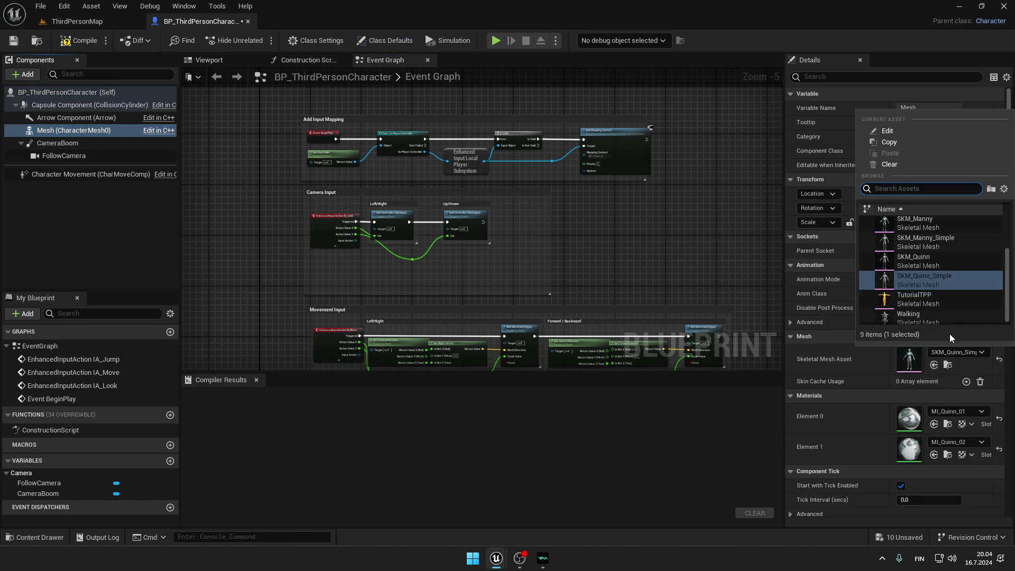
{"action": "left_click", "coordinate": [920, 308]}
- Raise the star mesh to a Z location of 1.0 in the blueprint and play-test it in the level
{"action": "left_click", "coordinate": [208, 60]}
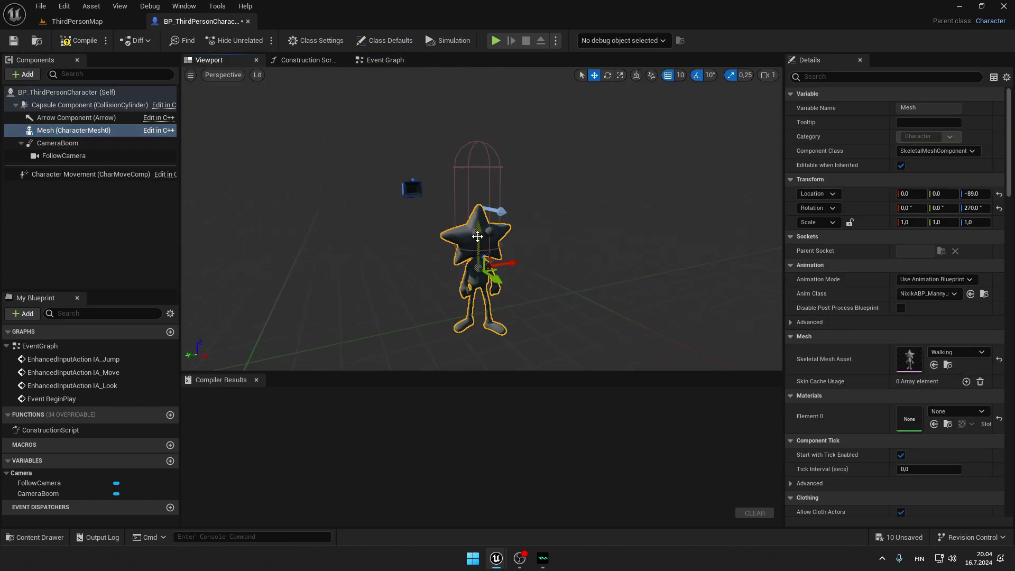
{"action": "left_click_drag", "start_coordinate": [477, 223], "coordinate": [478, 161]}
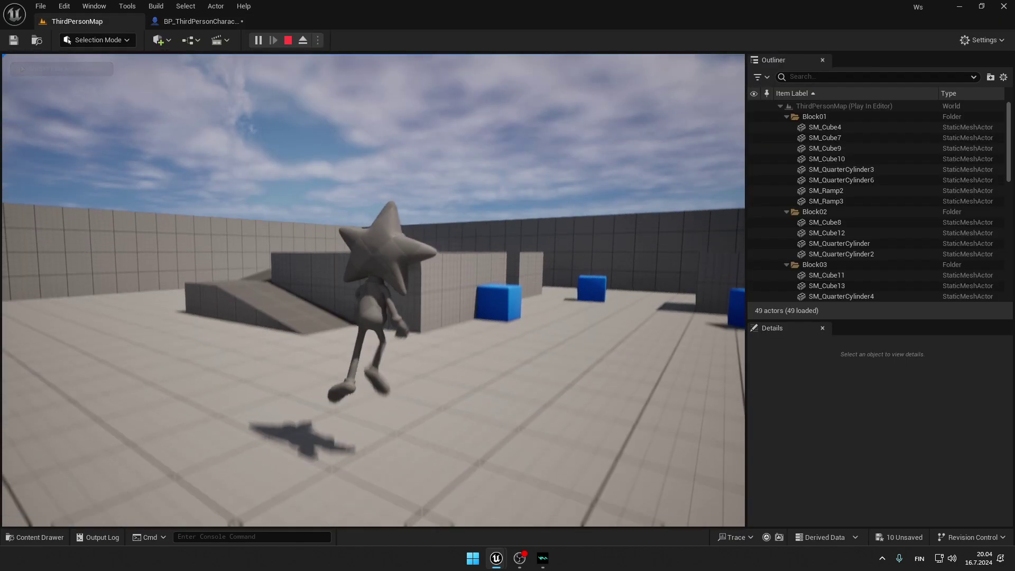
{"action": "key", "text": "s"}
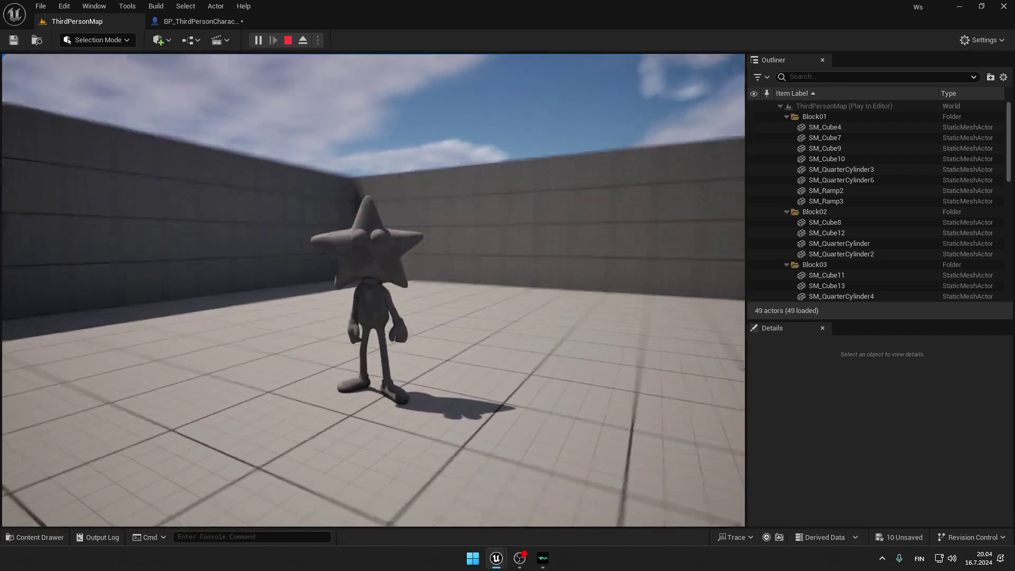
{"action": "key", "text": "Escape"}
- Create a new material in the Content folder and open it for editing
{"action": "left_click", "coordinate": [53, 369]}
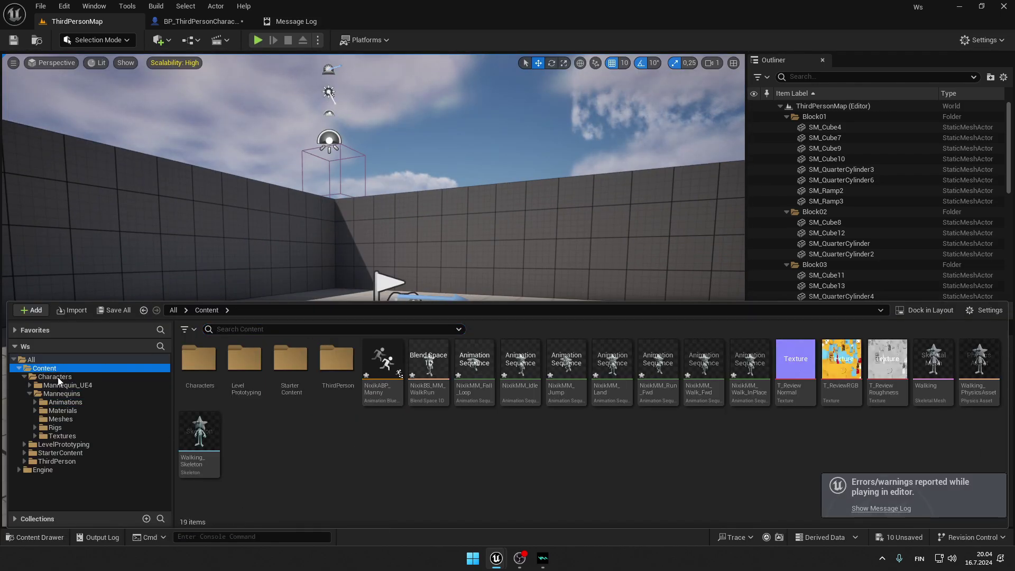
{"action": "left_click", "coordinate": [795, 364]}
{"action": "left_click", "coordinate": [841, 365], "text": "ctrl"}
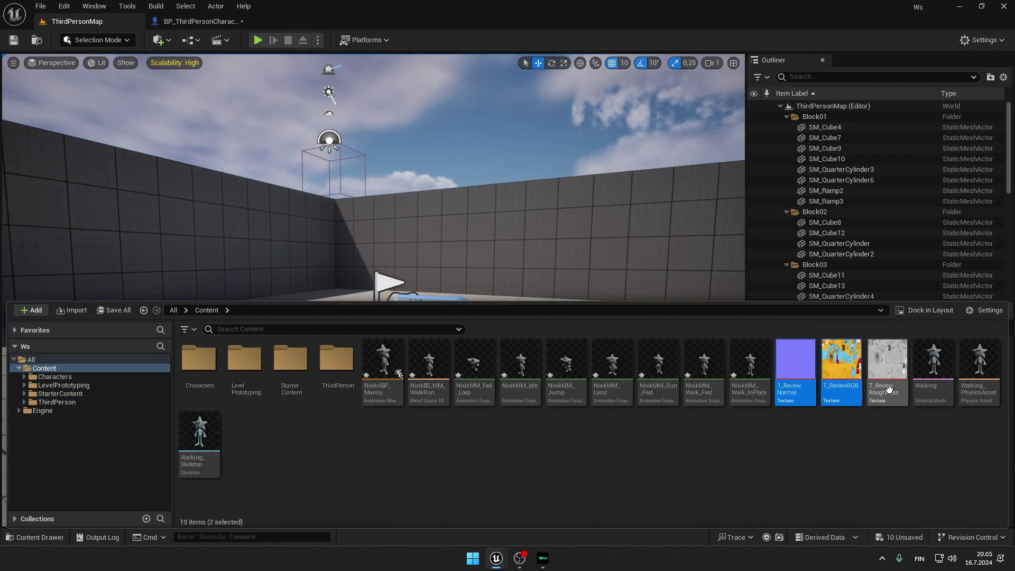
{"action": "right_click", "coordinate": [420, 439]}
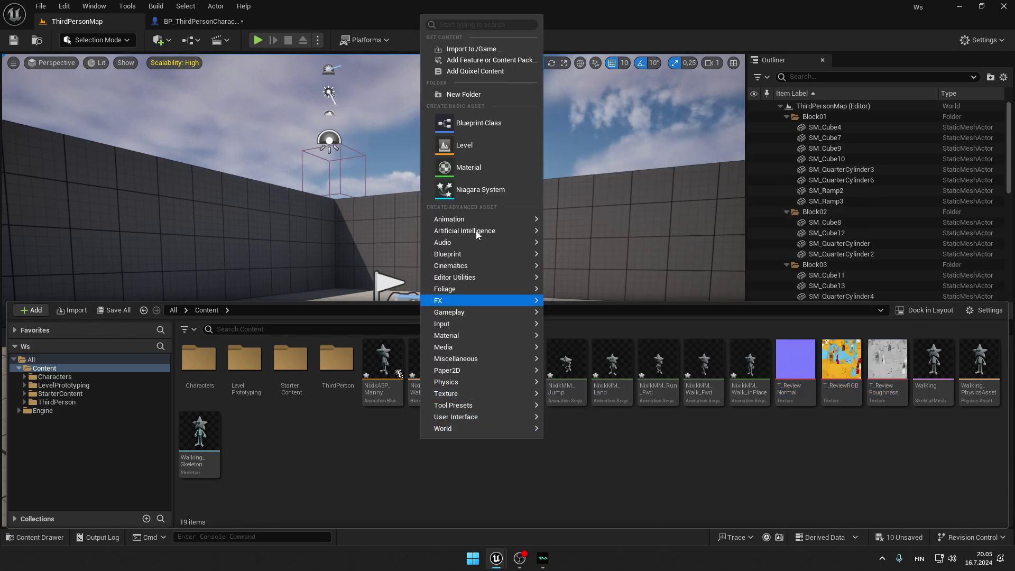
{"action": "left_click", "coordinate": [471, 167]}
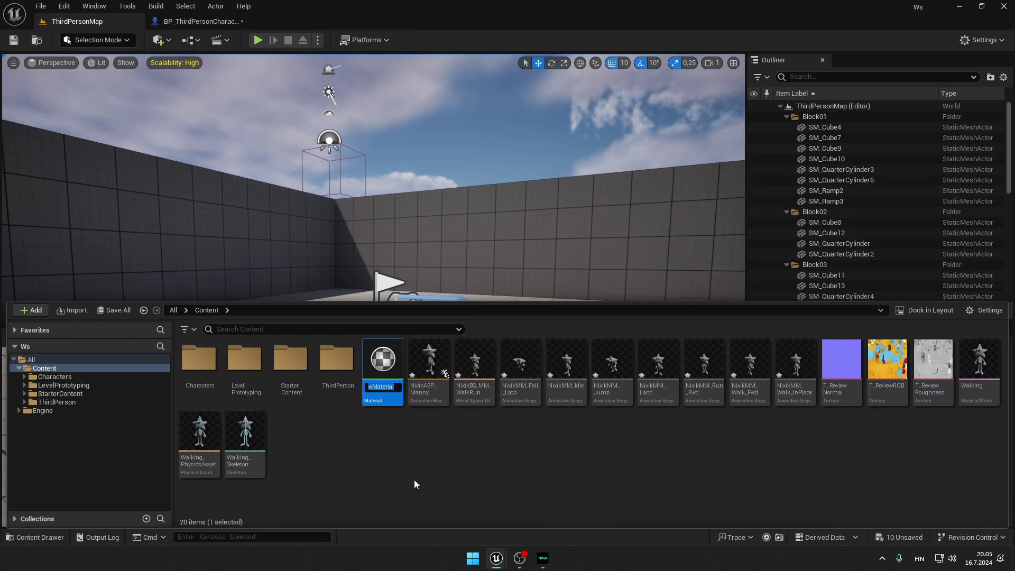
{"action": "double_click", "coordinate": [385, 343]}
- Add the T_ReviewNormal, T_ReviewRGB and T_ReviewRoughness textures to the material graph and separate the normal map's node
{"action": "key", "text": "ctrl+space"}
{"action": "left_click_drag", "start_coordinate": [856, 470], "coordinate": [234, 223]}
{"action": "left_click", "coordinate": [973, 429], "text": "ctrl"}
{"action": "left_click", "coordinate": [368, 181]}
{"action": "right_click_drag", "start_coordinate": [368, 181], "coordinate": [391, 232]}
{"action": "left_click_drag", "start_coordinate": [287, 279], "coordinate": [478, 331]}
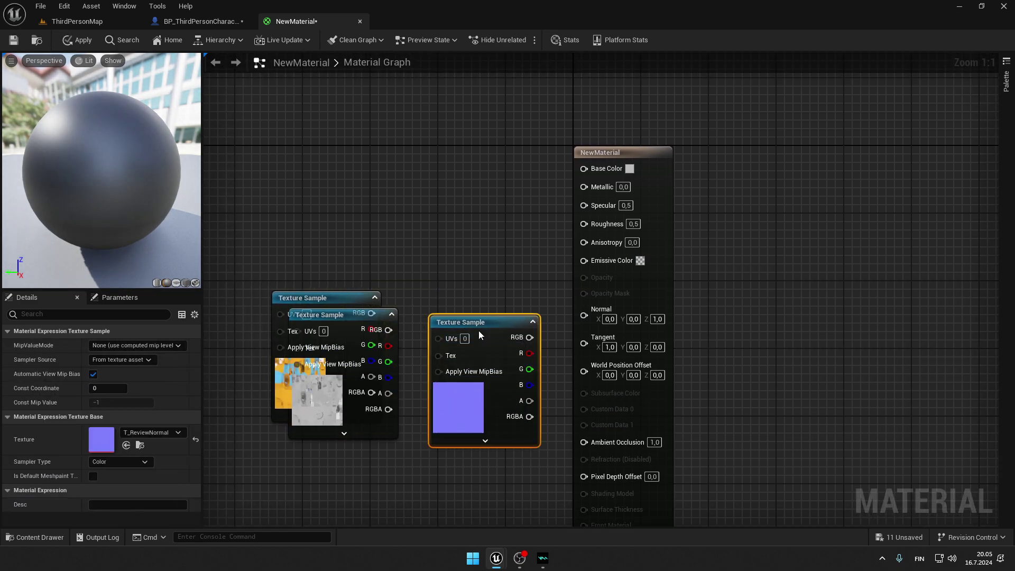
- Connect the normal texture's RGB output to the material's Normal input and place its node below the others
{"action": "left_click_drag", "start_coordinate": [565, 334], "coordinate": [584, 316]}
{"action": "left_click", "coordinate": [458, 236]}
{"action": "right_click_drag", "start_coordinate": [458, 235], "coordinate": [461, 259]}
{"action": "left_click_drag", "start_coordinate": [490, 359], "coordinate": [463, 419]}
{"action": "left_click", "coordinate": [435, 377]}
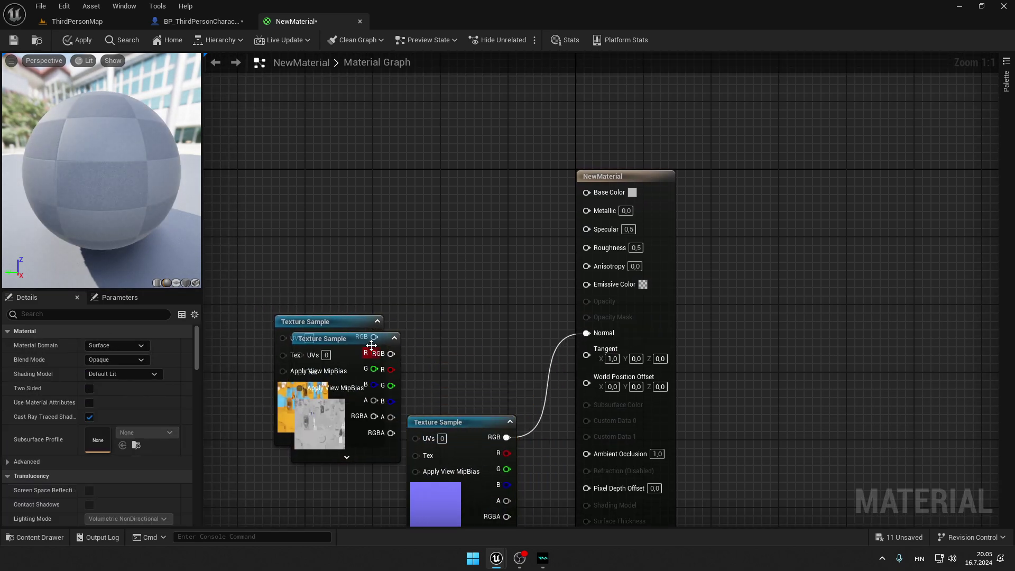
- Connect the roughness texture's RGB output to the material's Roughness input and reposition its node
{"action": "left_click_drag", "start_coordinate": [393, 341], "coordinate": [465, 315]}
{"action": "left_click_drag", "start_coordinate": [464, 327], "coordinate": [597, 250]}
{"action": "left_click", "coordinate": [452, 299]}
{"action": "left_click_drag", "start_coordinate": [431, 311], "coordinate": [447, 268]}
- Connect the colour texture's RGB output to Base Color and apply the material changes
{"action": "left_click_drag", "start_coordinate": [365, 324], "coordinate": [354, 154]}
{"action": "left_click_drag", "start_coordinate": [612, 193], "coordinate": [611, 193]}
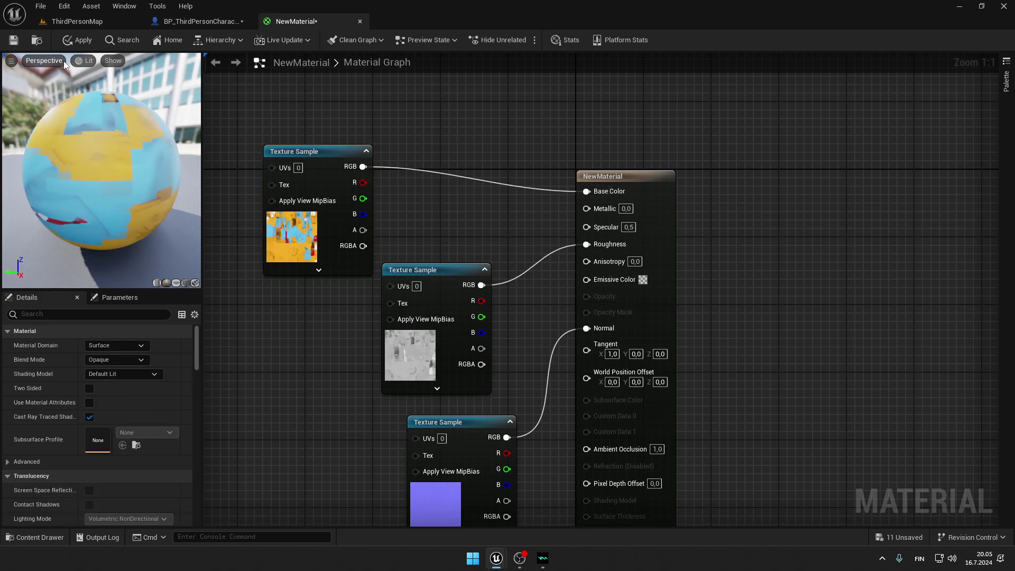
{"action": "left_click", "coordinate": [83, 41]}
- Open the Walking skeletal mesh from the character blueprint and assign NewMaterial to its Element 0 material slot
{"action": "left_click", "coordinate": [200, 21]}
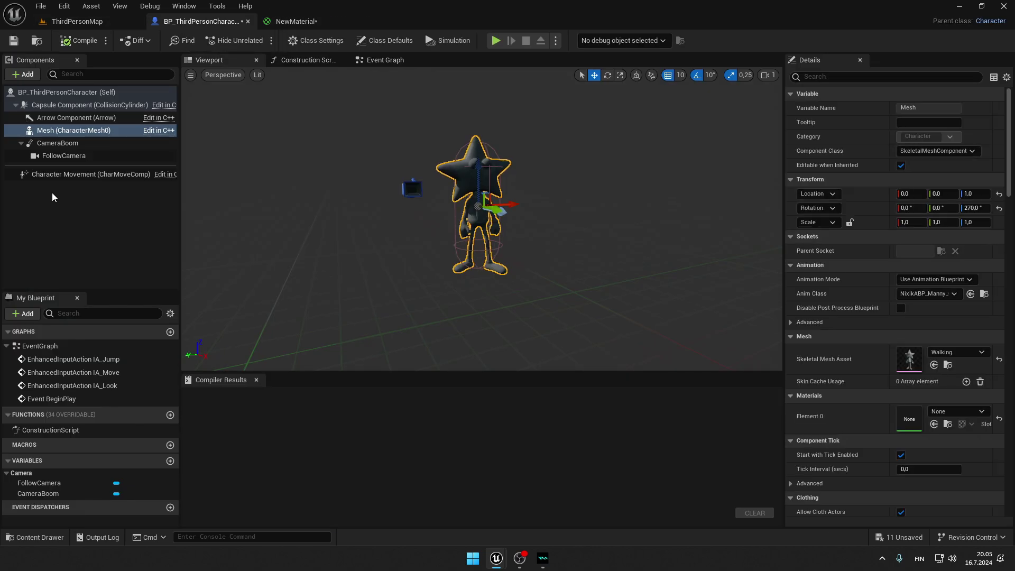
{"action": "double_click", "coordinate": [909, 364]}
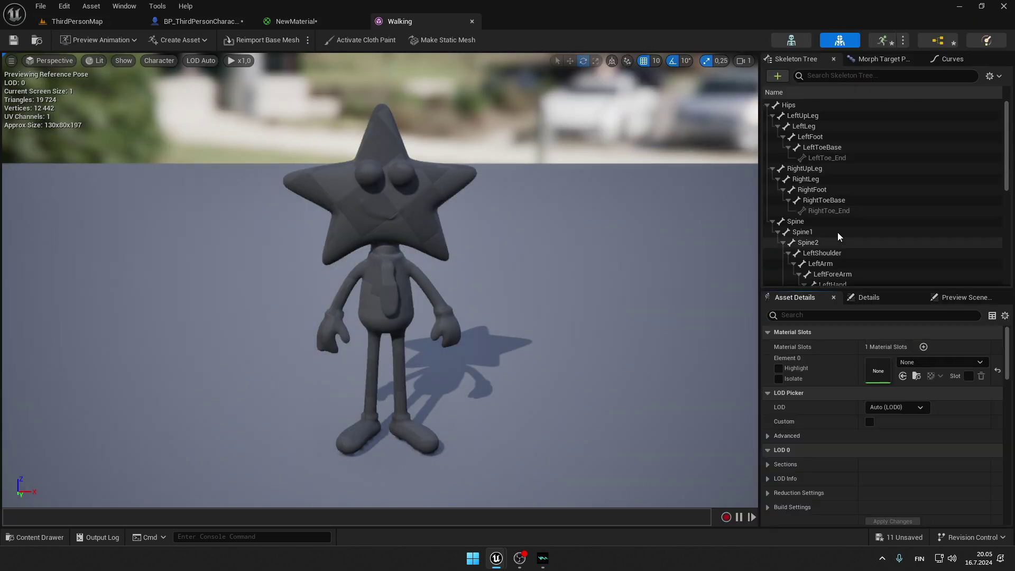
{"action": "left_click", "coordinate": [938, 363]}
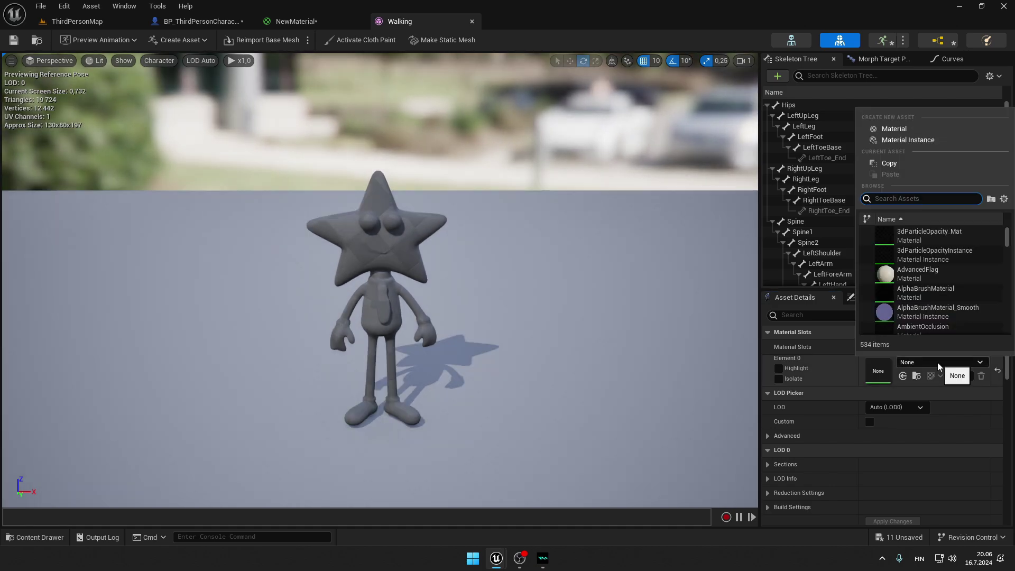
{"action": "left_click", "coordinate": [34, 537]}
{"action": "left_click_drag", "start_coordinate": [480, 329], "coordinate": [877, 370]}
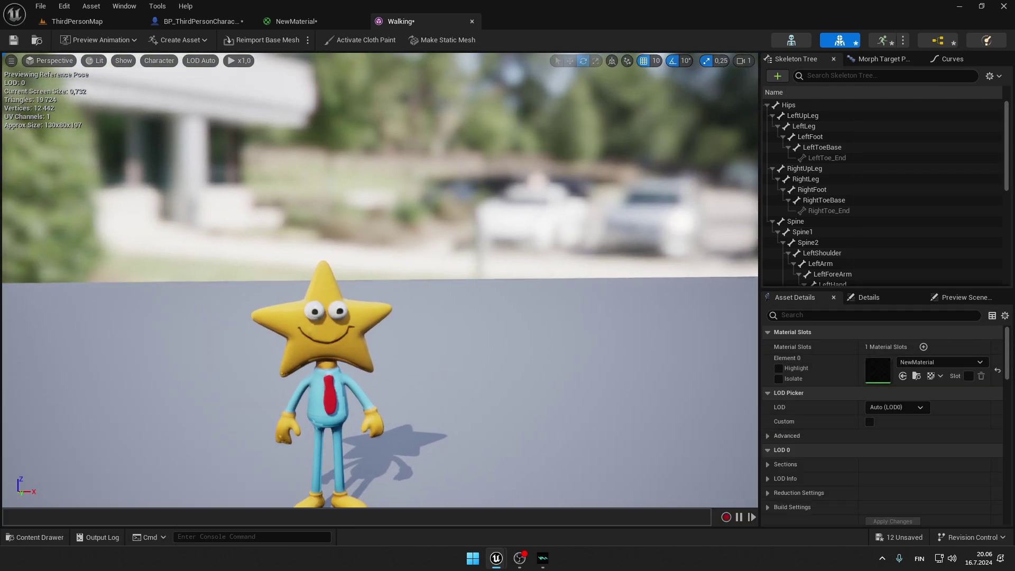
{"action": "mouse_move", "coordinate": [476, 306]}
{"action": "right_mouse_down"}
{"action": "mouse_move", "coordinate": [507, 359]}
{"action": "mouse_move", "coordinate": [449, 311]}
{"action": "mouse_move", "coordinate": [476, 296]}
{"action": "right_mouse_up"}
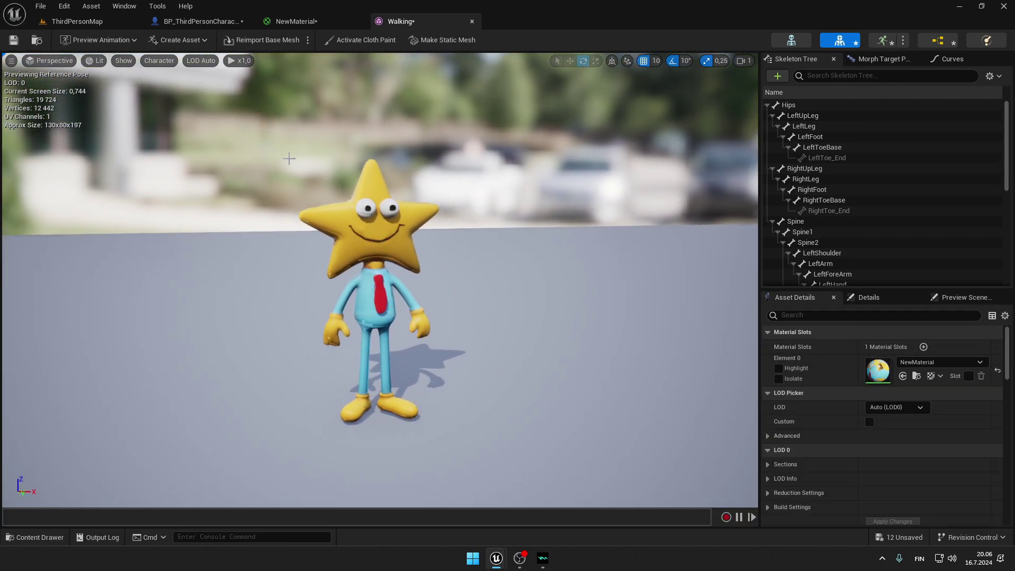
- Play-test the textured star character in ThirdPersonMap by running and jumping, and stop the session
{"action": "left_click", "coordinate": [78, 21]}
{"action": "key", "text": "alt+p"}
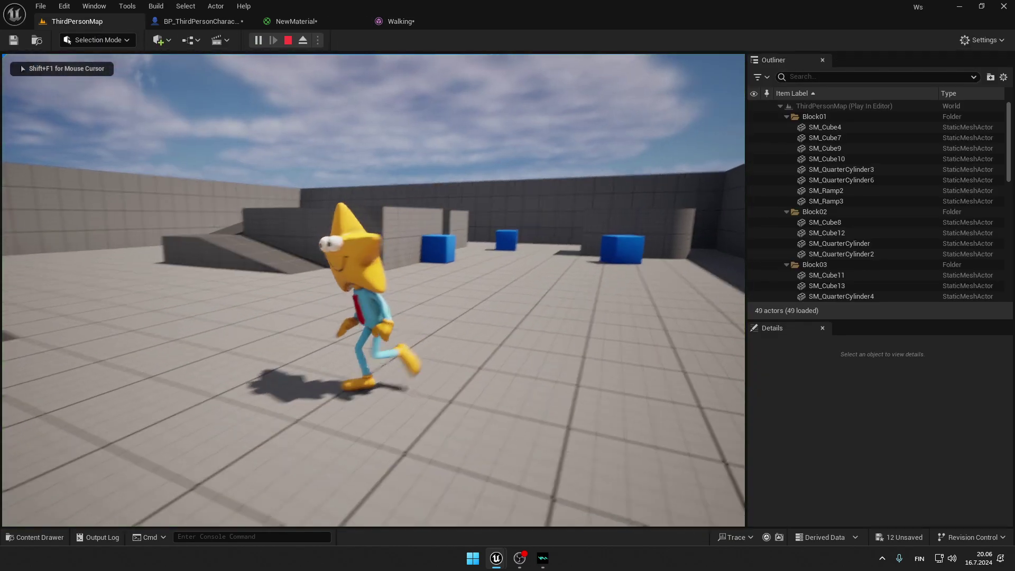
{"action": "key", "text": "a"}
{"action": "key", "text": "s"}
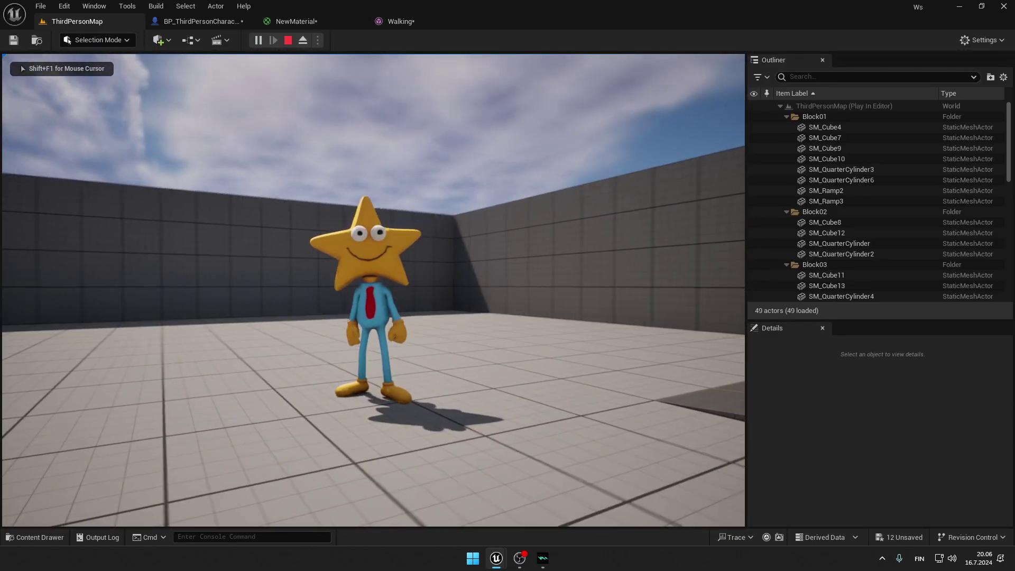
{"action": "key", "text": "space"}
{"action": "key", "text": "s"}
{"action": "key", "text": "space"}
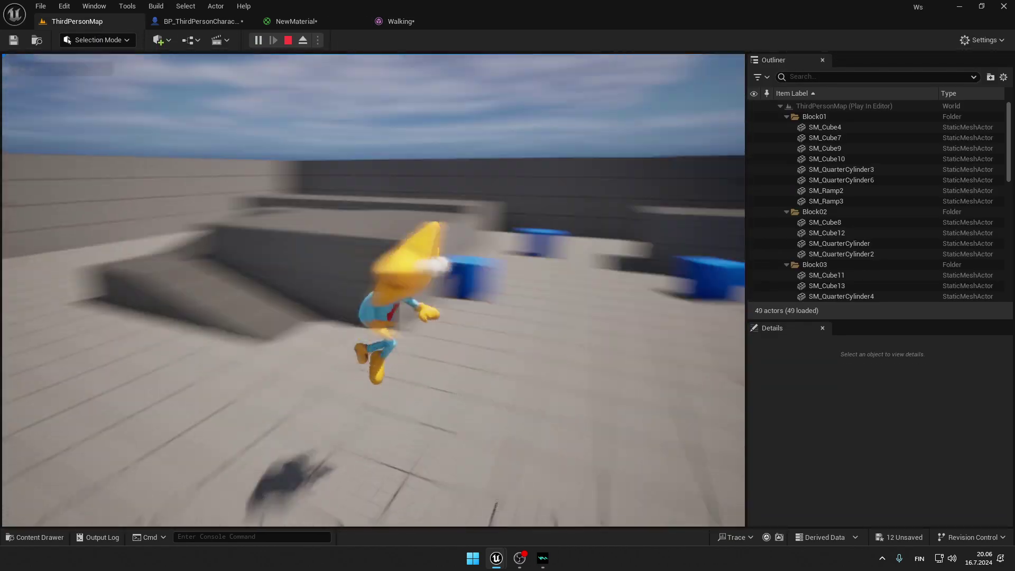
{"action": "key", "text": "w"}
{"action": "key", "text": "w"}
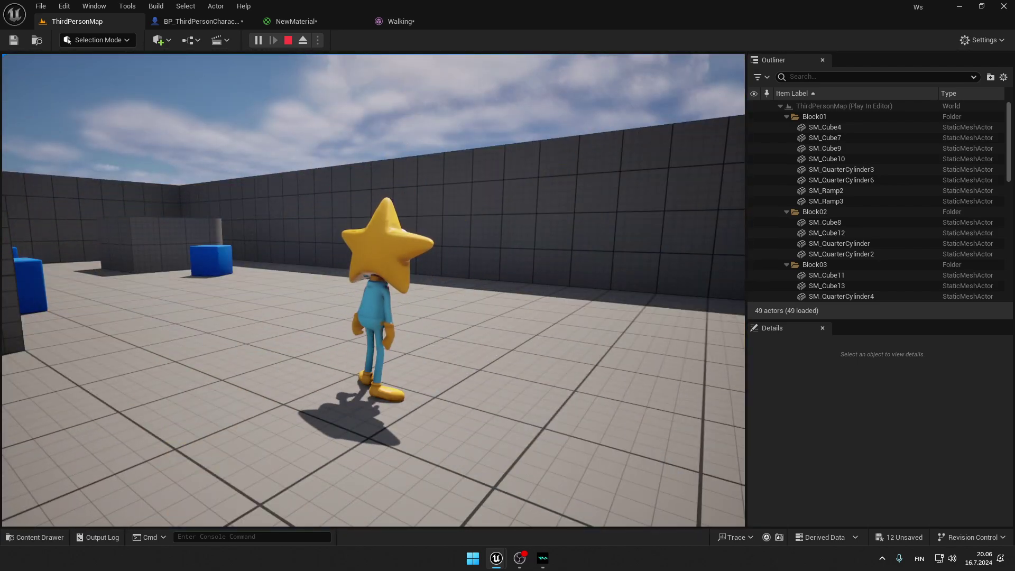
{"action": "key", "text": "Escape"}
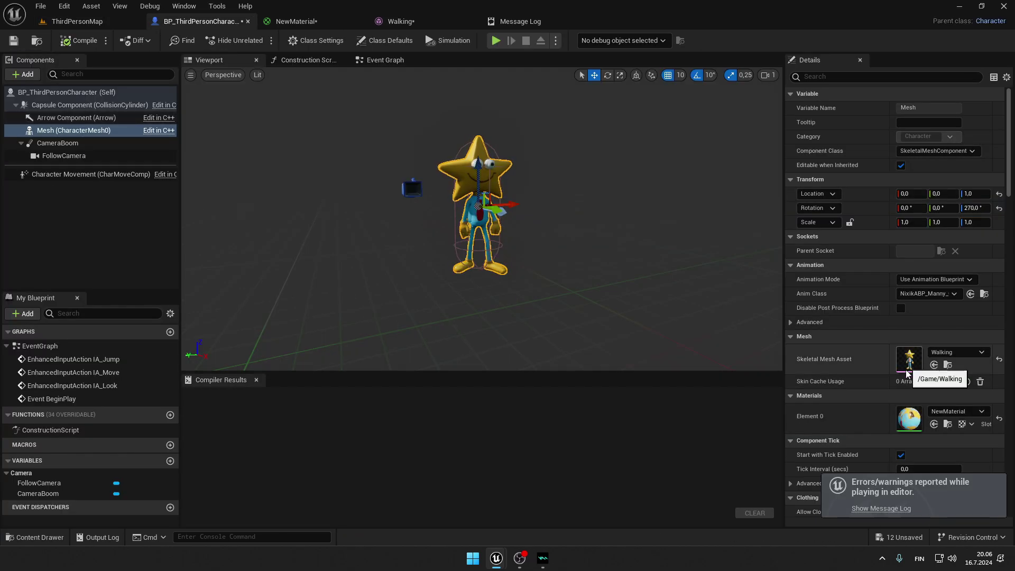
- Open the NixikABP_Manny animation blueprint and find and open its Land state
{"action": "left_click", "coordinate": [984, 294]}
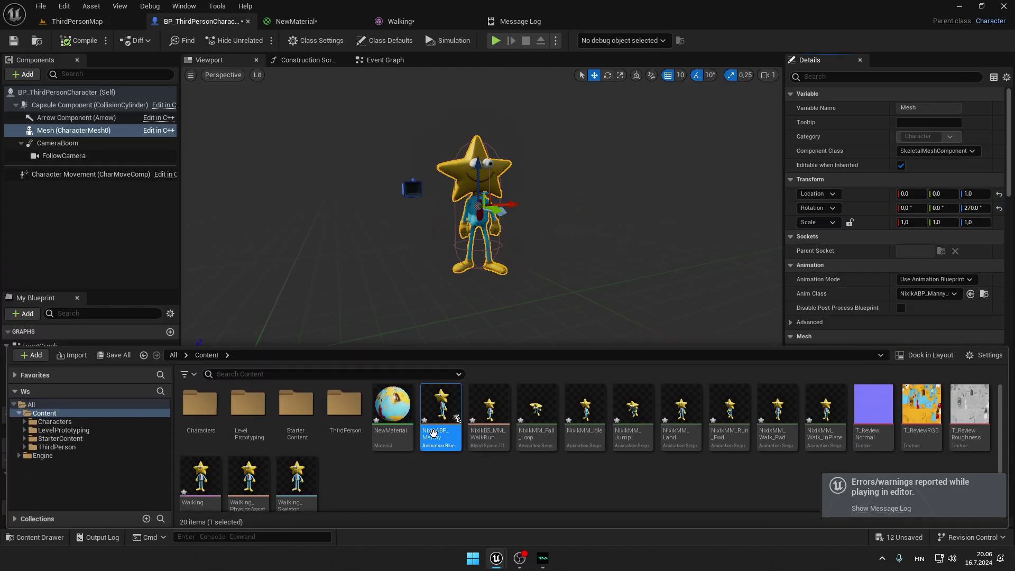
{"action": "double_click", "coordinate": [437, 428]}
{"action": "left_click", "coordinate": [103, 315]}
{"action": "type", "text": "la"}
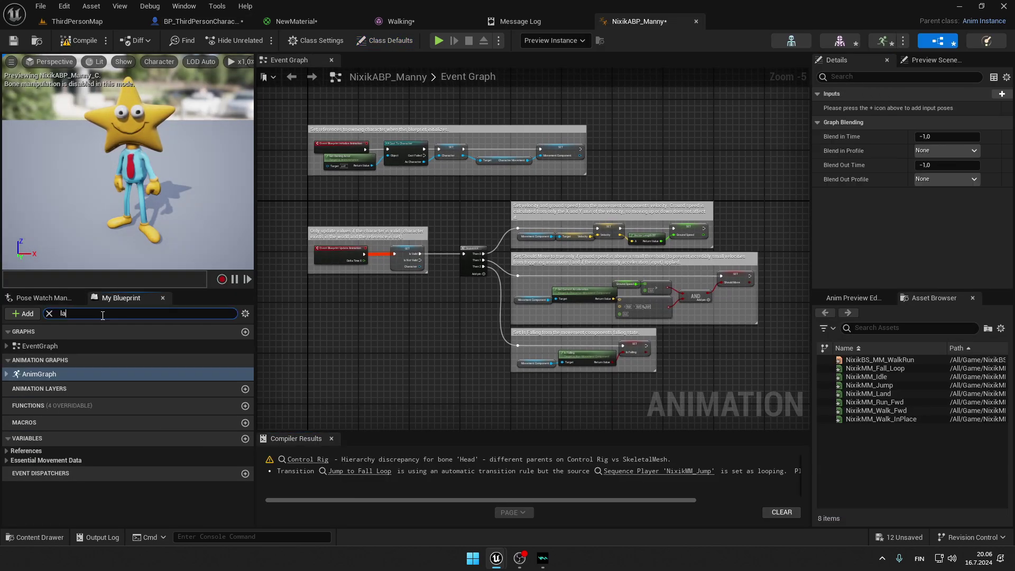
{"action": "type", "text": "nd"}
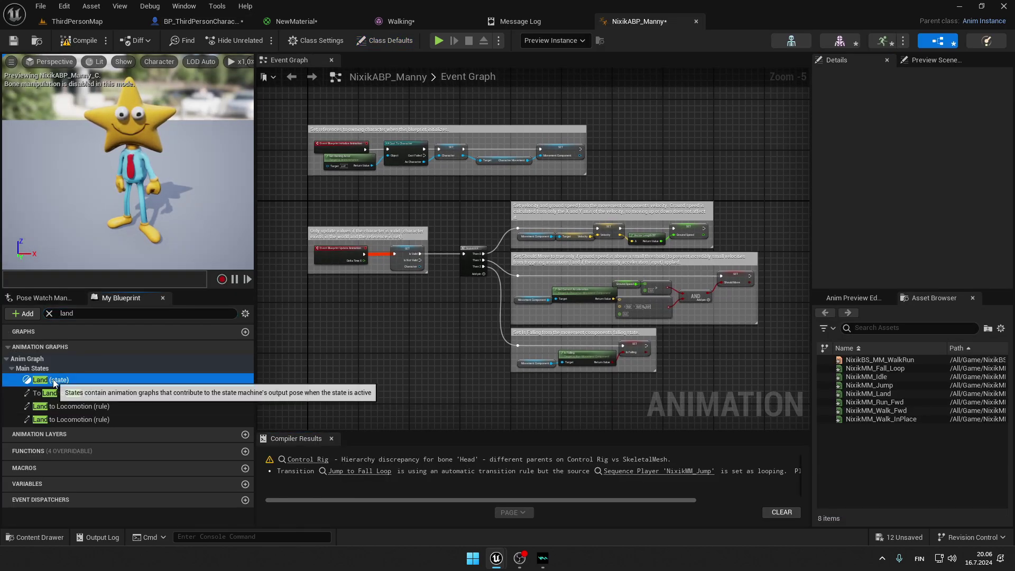
{"action": "double_click", "coordinate": [54, 382]}
- Disconnect NixikMM_Land from the Apply Additive node's Additive input, compile the blueprint and play-test the level
{"action": "right_click_drag", "start_coordinate": [464, 304], "coordinate": [475, 312]}
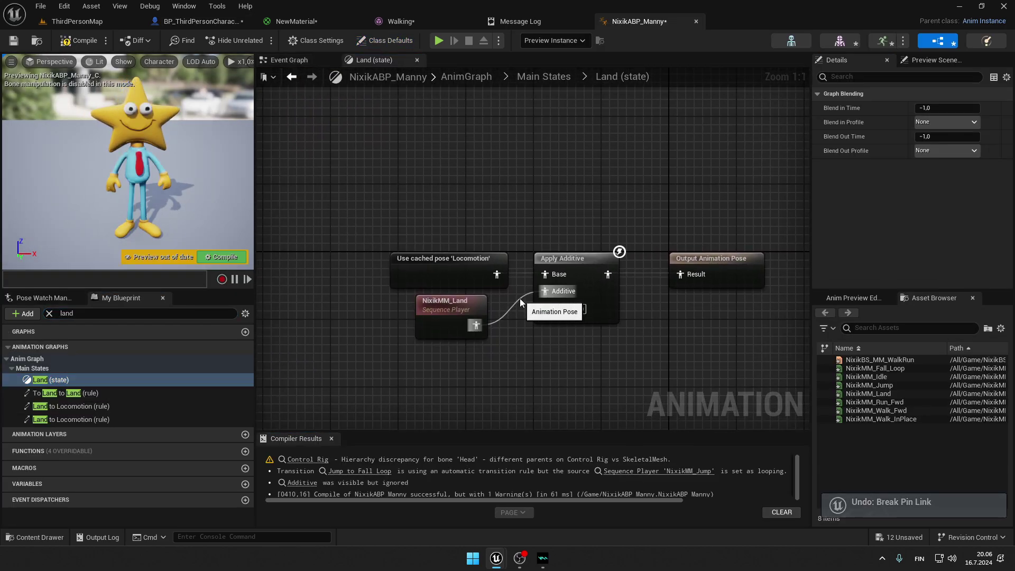
{"action": "left_click", "coordinate": [520, 299], "text": "alt"}
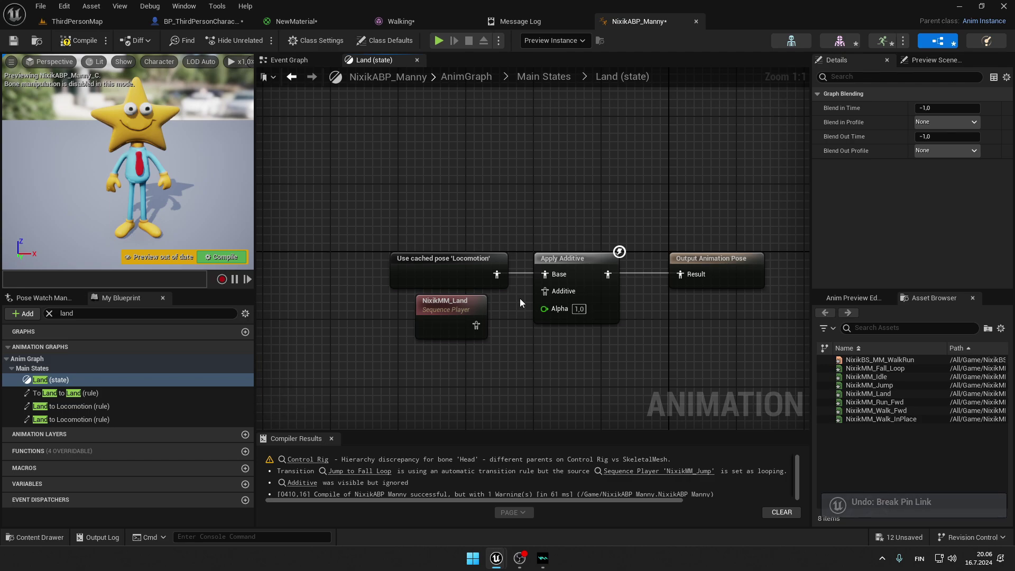
{"action": "left_click", "coordinate": [84, 25]}
{"action": "left_click", "coordinate": [256, 42]}
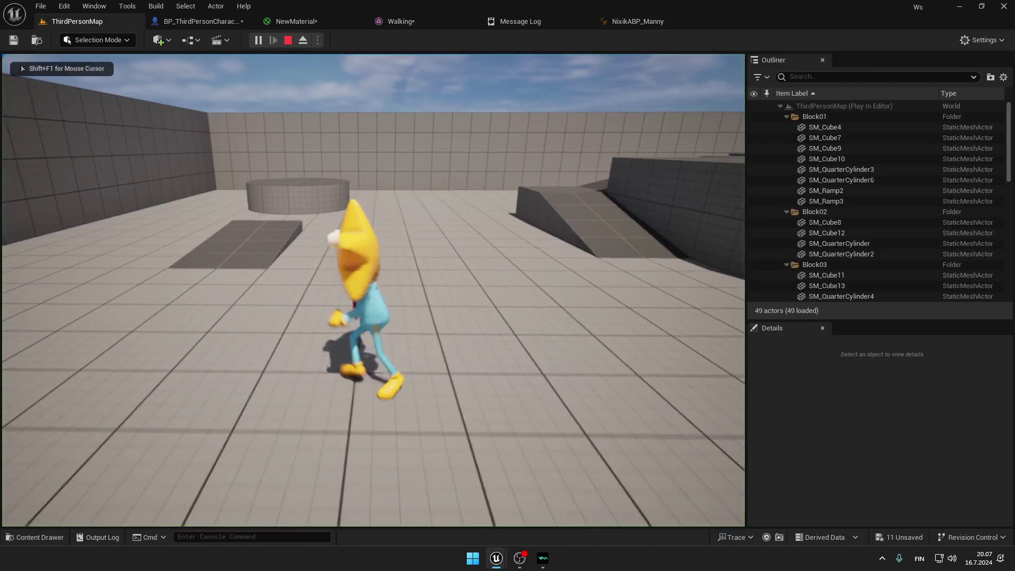